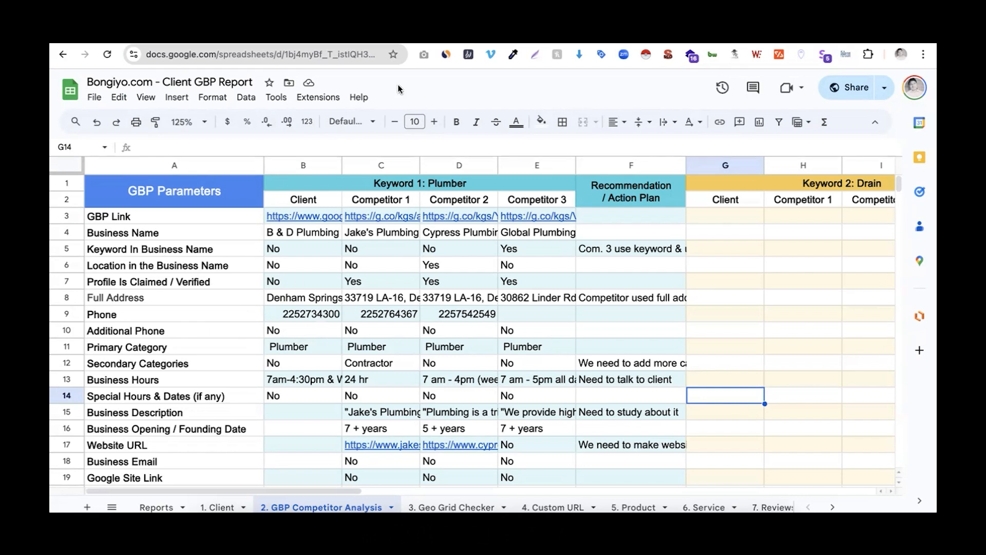
# Switch to the Fiverr search results for GMB SEO competition analysis and examine the number of results and the listed gigs.
pyautogui.click(421, 37)
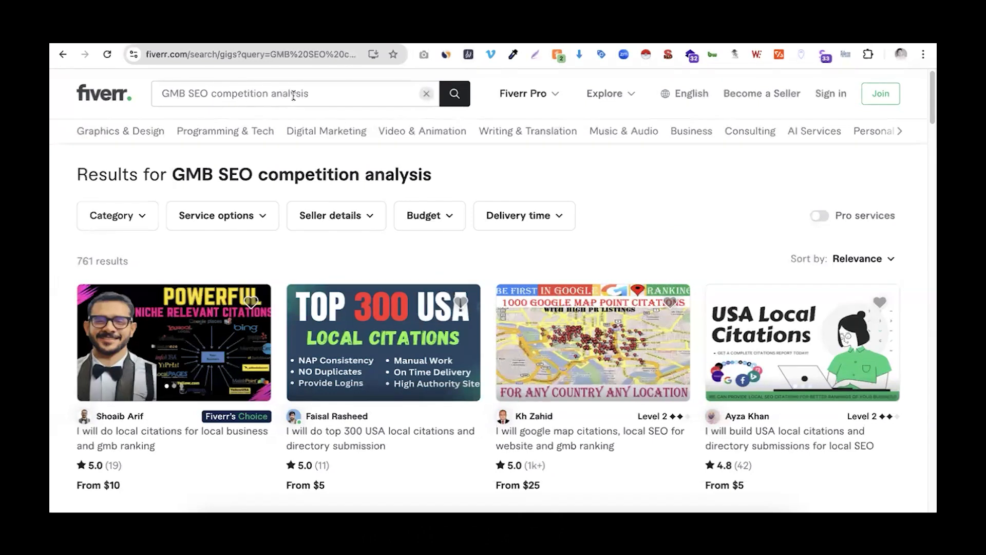
pyautogui.moveTo(76, 261); pyautogui.dragTo(143, 261)
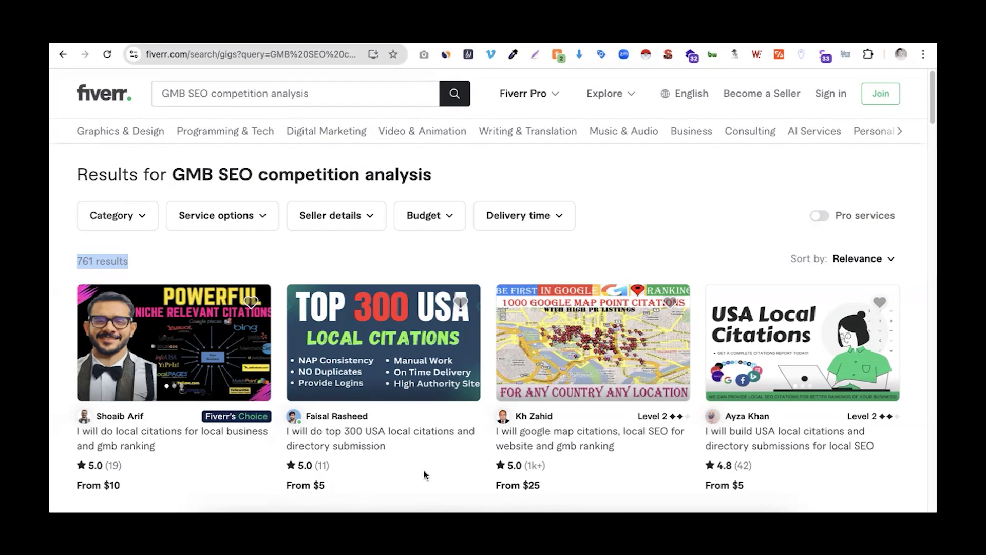
pyautogui.scroll(-5, 424, 470)
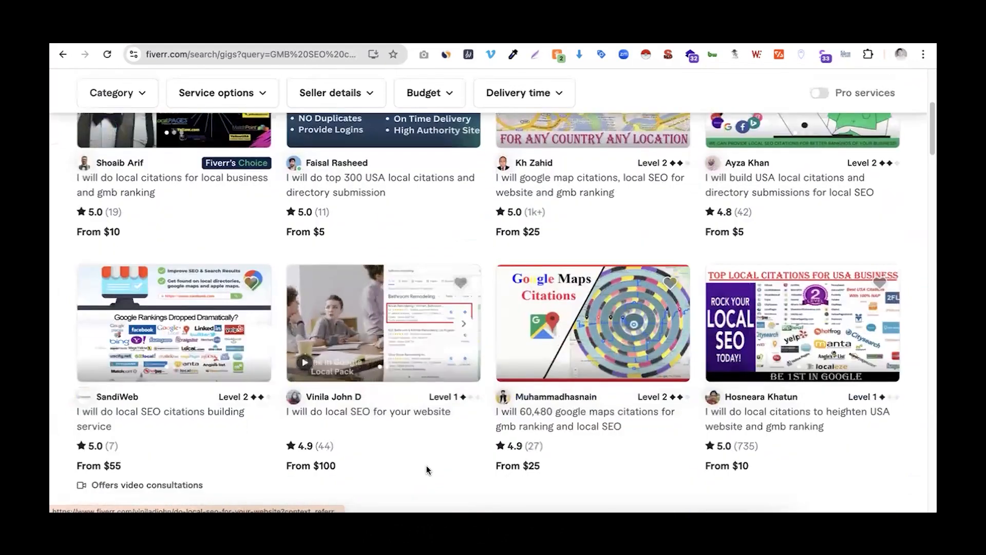
pyautogui.scroll(-3, 436, 427)
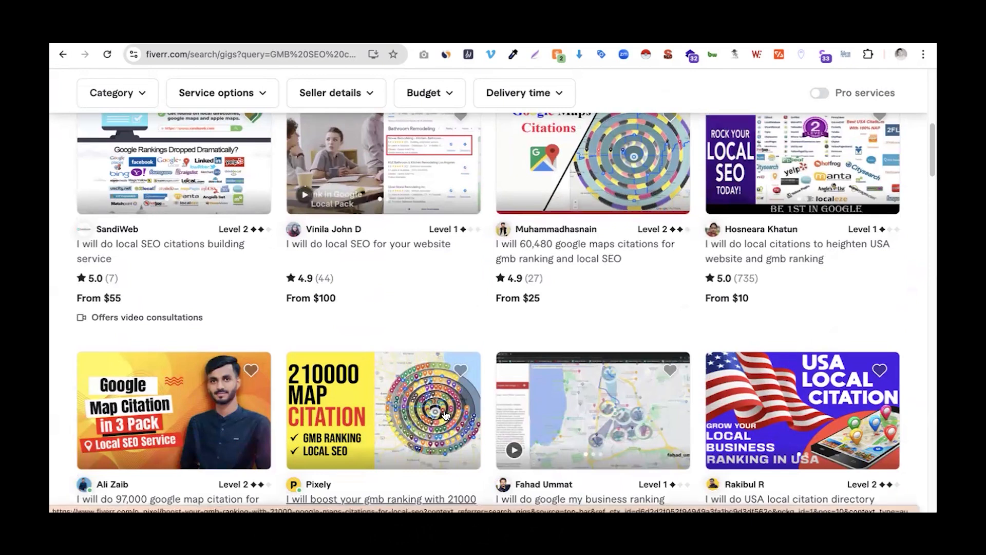
pyautogui.scroll(-1, 445, 414)
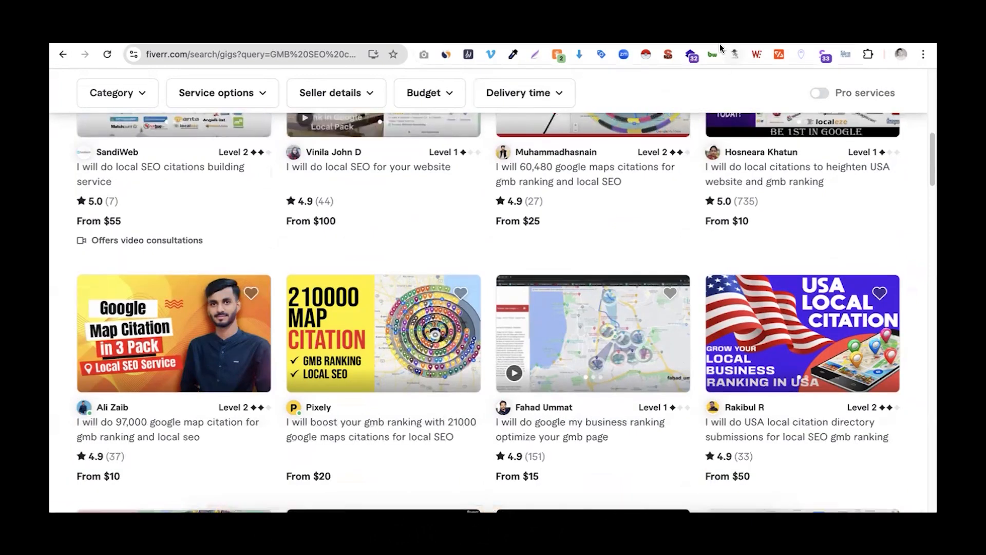
# Return to the Google Sheets client GBP report and review the client, competitor and recommendation columns under Keyword 1: Plumber, including competitor business names.
pyautogui.click(760, 35)
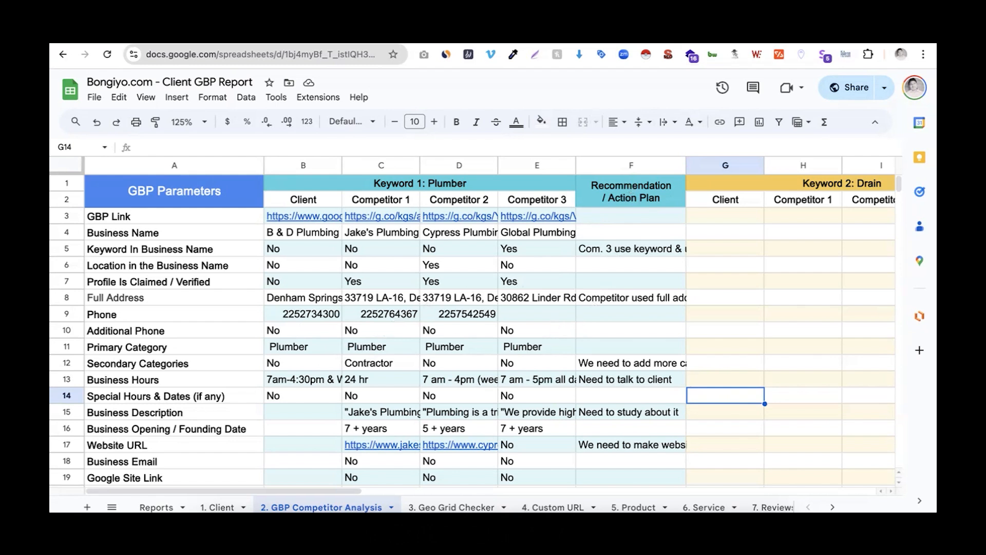
pyautogui.click(303, 165)
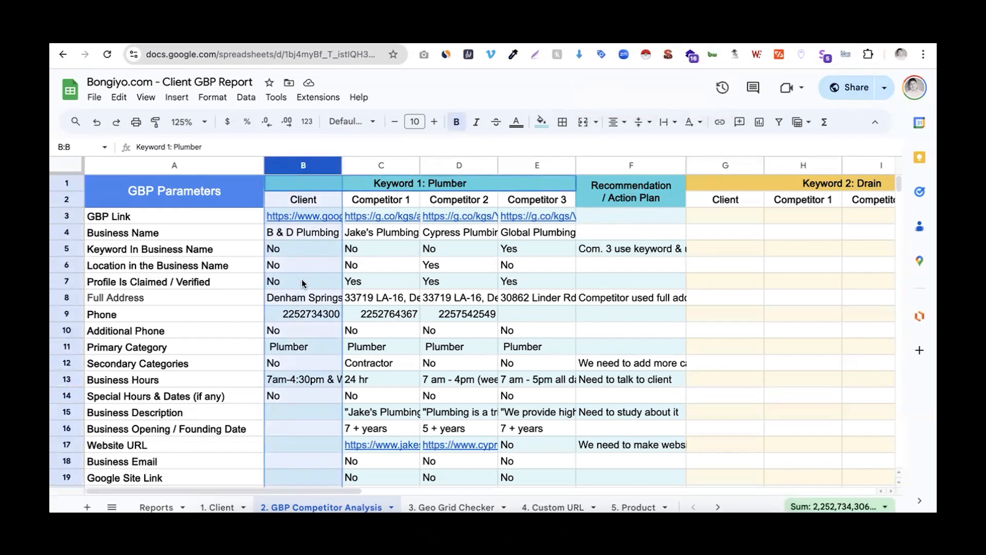
pyautogui.click(615, 164)
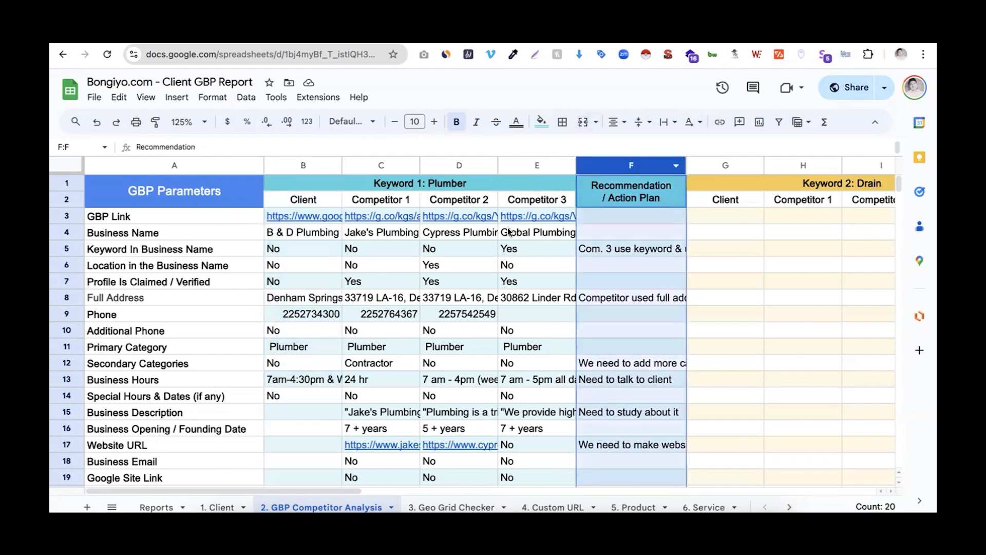
pyautogui.click(312, 167)
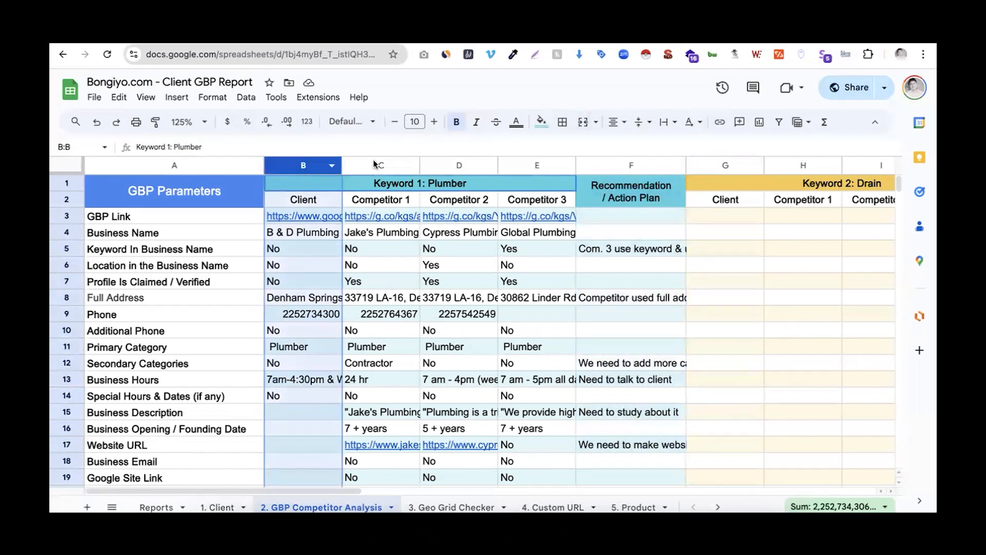
pyautogui.moveTo(381, 163); pyautogui.dragTo(538, 161)
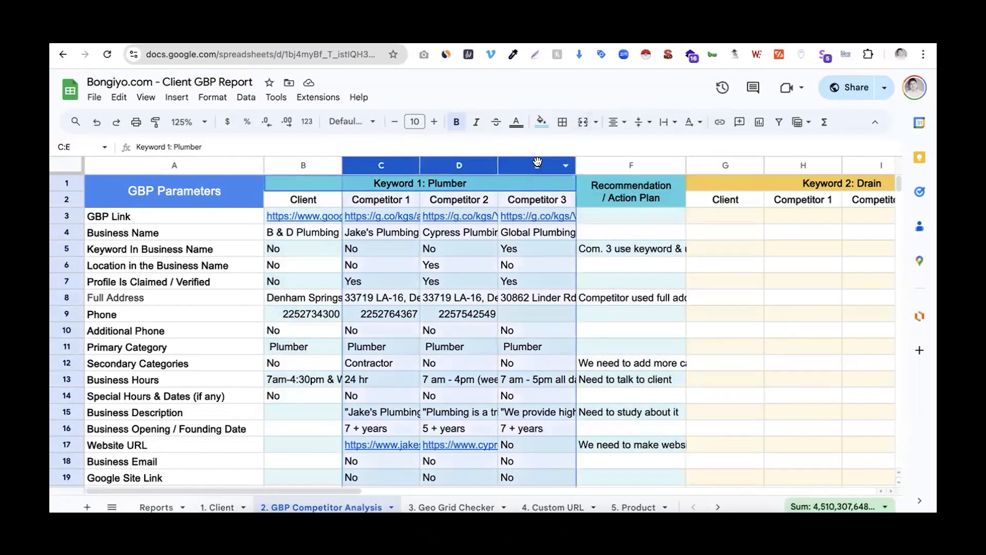
pyautogui.click(432, 183)
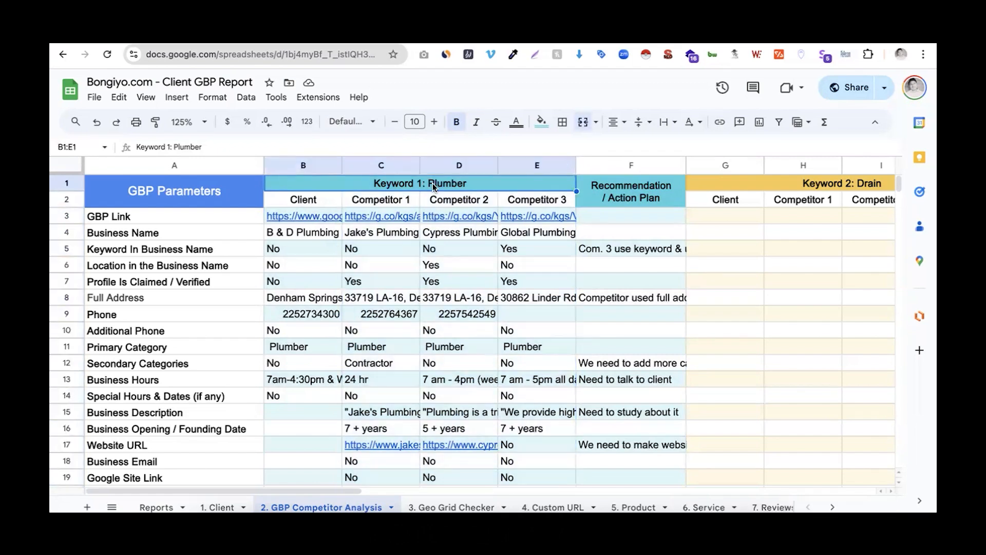
pyautogui.click(415, 234)
pyautogui.moveTo(415, 234); pyautogui.dragTo(520, 235)
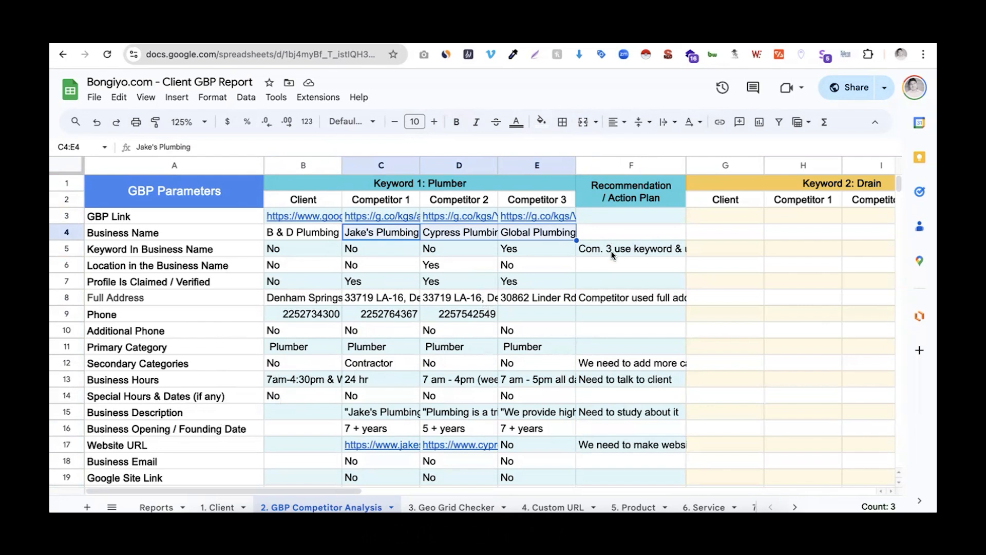
# Compare the keyword-in-name, full address and secondary categories entries with their recommendations in the action plan column.
pyautogui.click(316, 259)
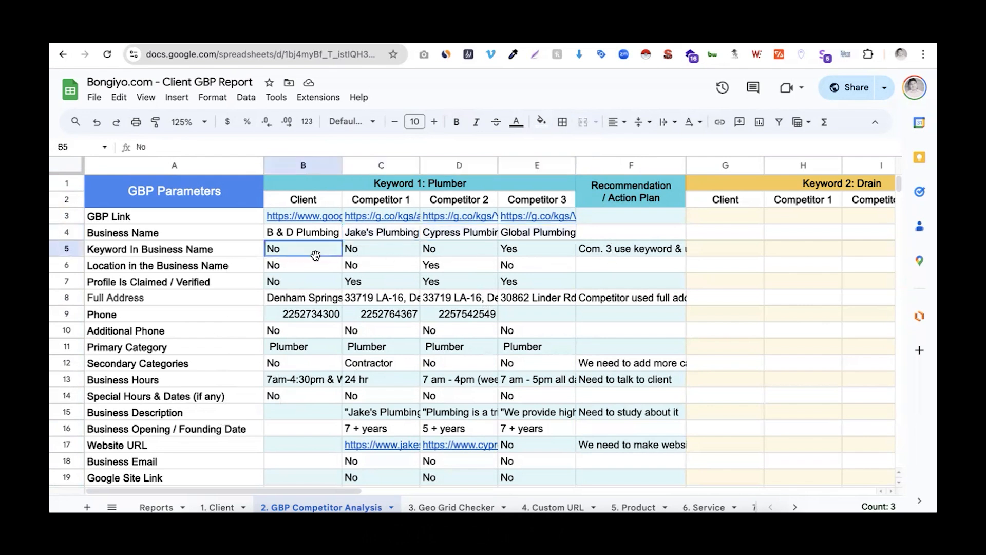
pyautogui.click(594, 250)
pyautogui.moveTo(366, 301); pyautogui.dragTo(554, 298)
pyautogui.click(595, 299)
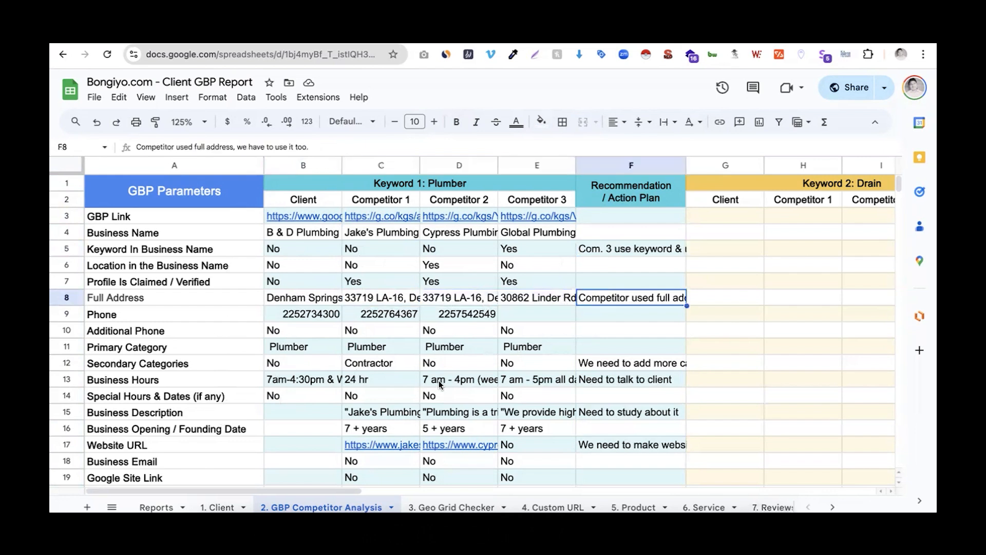
pyautogui.moveTo(396, 365); pyautogui.dragTo(442, 364)
pyautogui.click(593, 365)
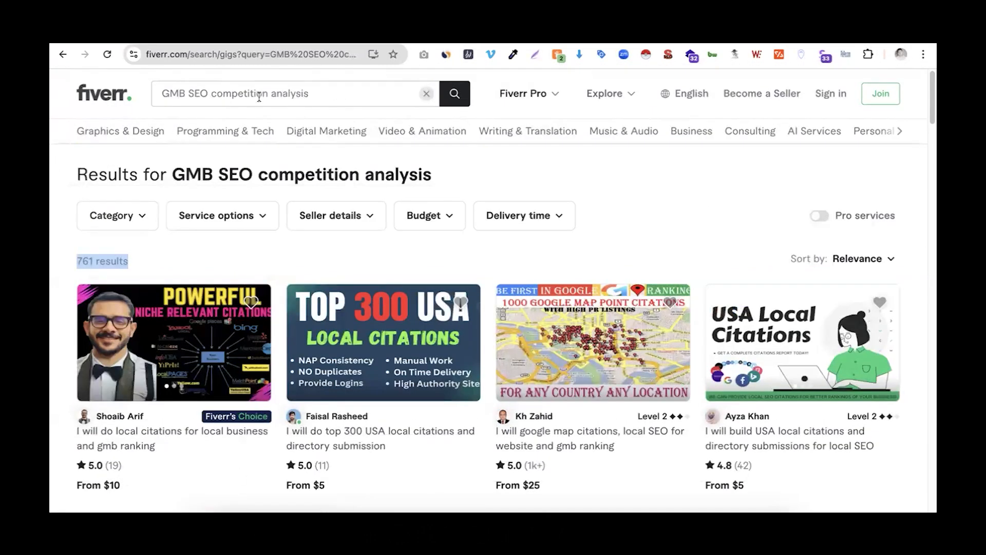
# Switch back to Fiverr and change the search from competition analysis to "GMB SEO Audit".
pyautogui.click(211, 93)
pyautogui.keyDown('shift'); pyautogui.click(368, 91); pyautogui.keyUp('shift')
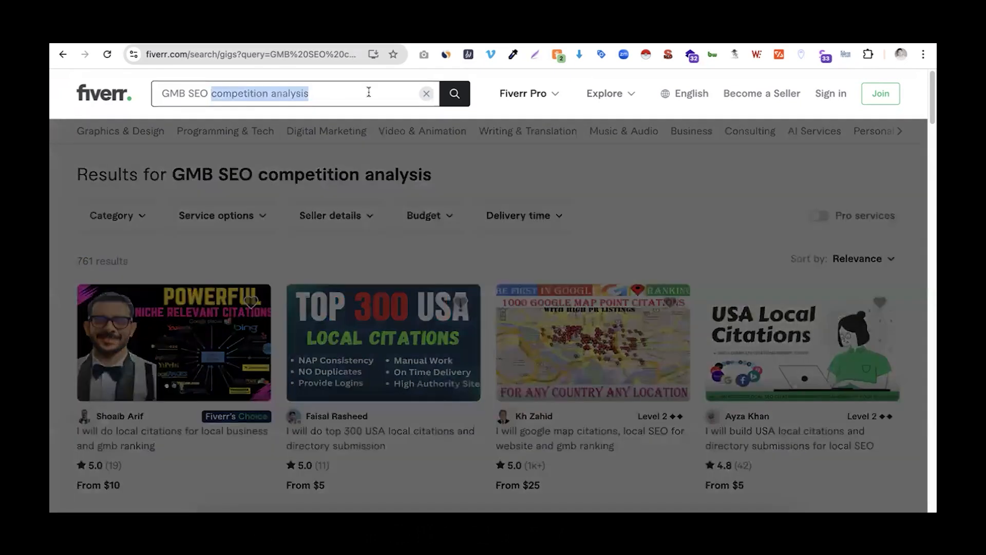
pyautogui.write('A')
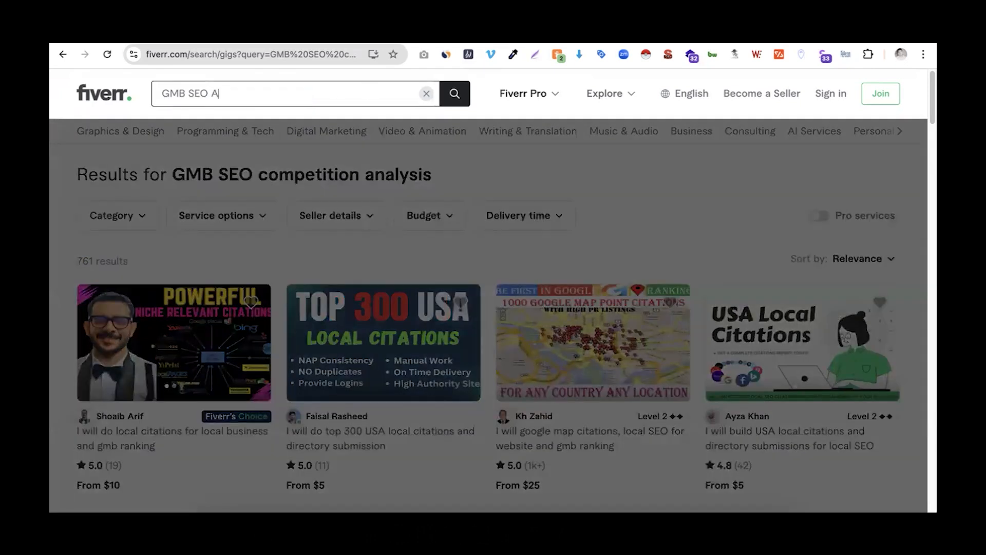
pyautogui.write('udit')
pyautogui.press('Return')
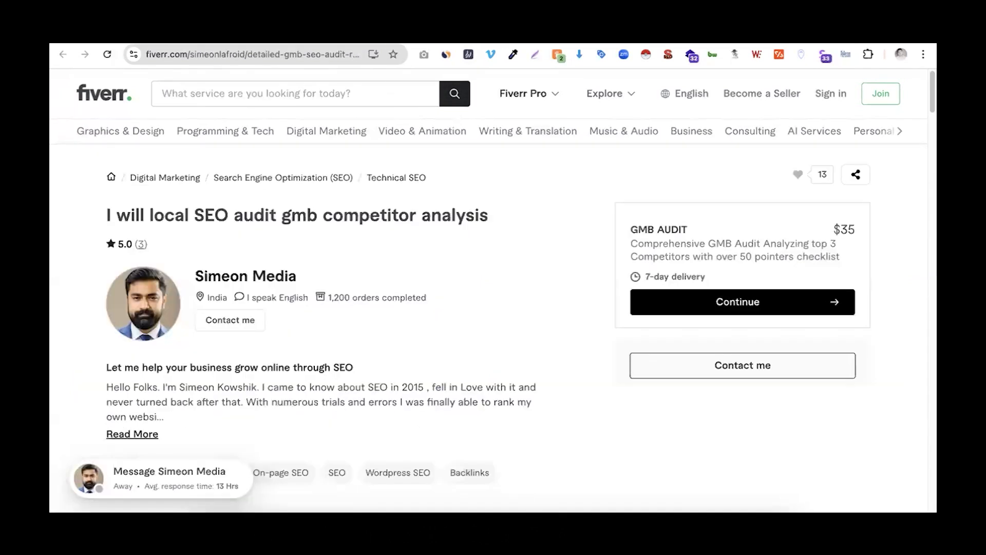
# Examine the GMB SEO Audit results and the package description of the "I will local SEO audit gmb competitor analysis" gig.
pyautogui.scroll(-2, 493, 278)
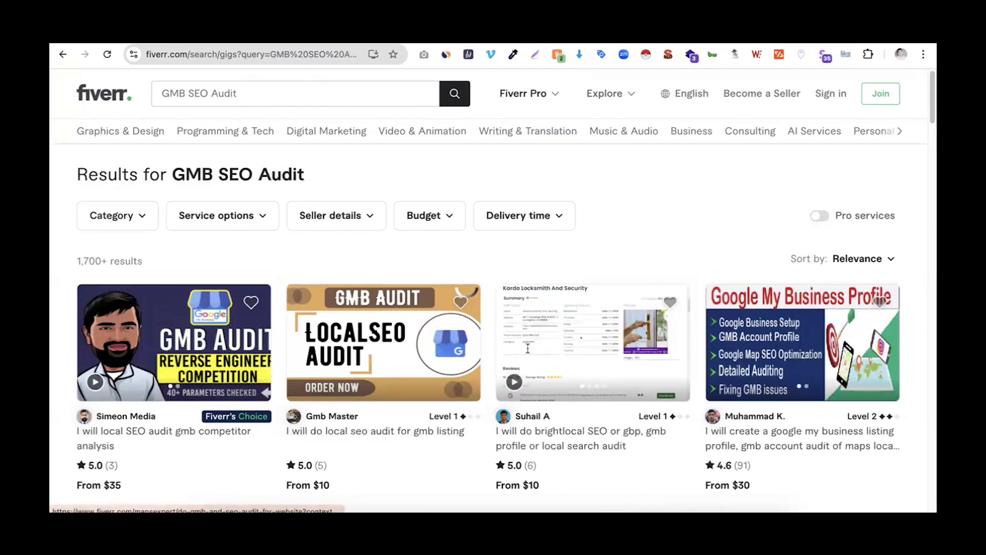
pyautogui.scroll(-1, 417, 434)
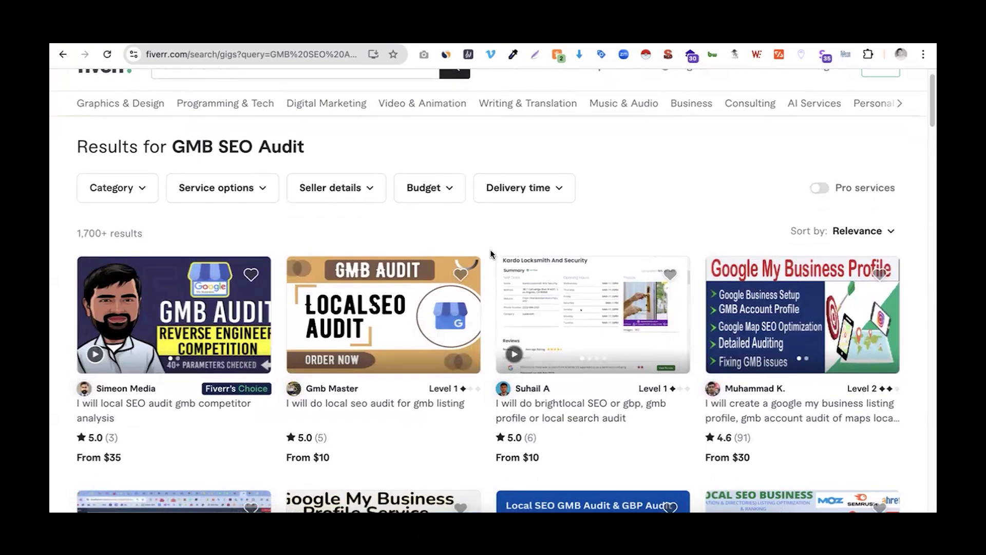
pyautogui.scroll(-1, 490, 248)
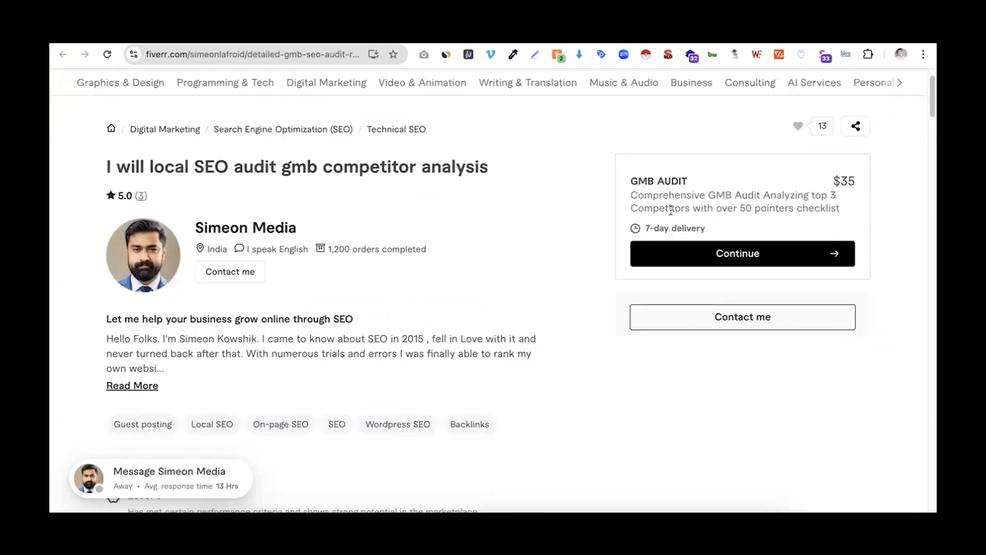
pyautogui.moveTo(671, 208); pyautogui.dragTo(808, 208)
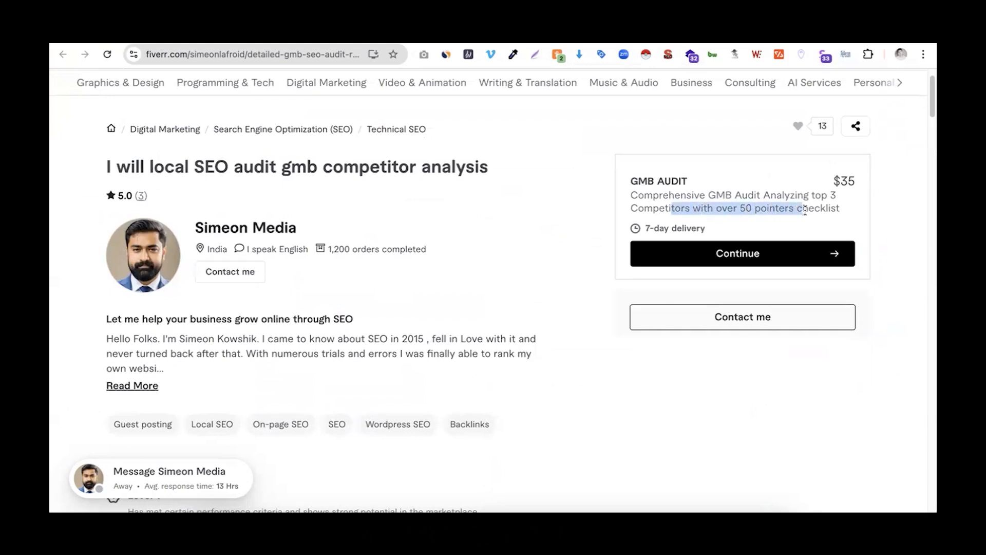
pyautogui.click(772, 205)
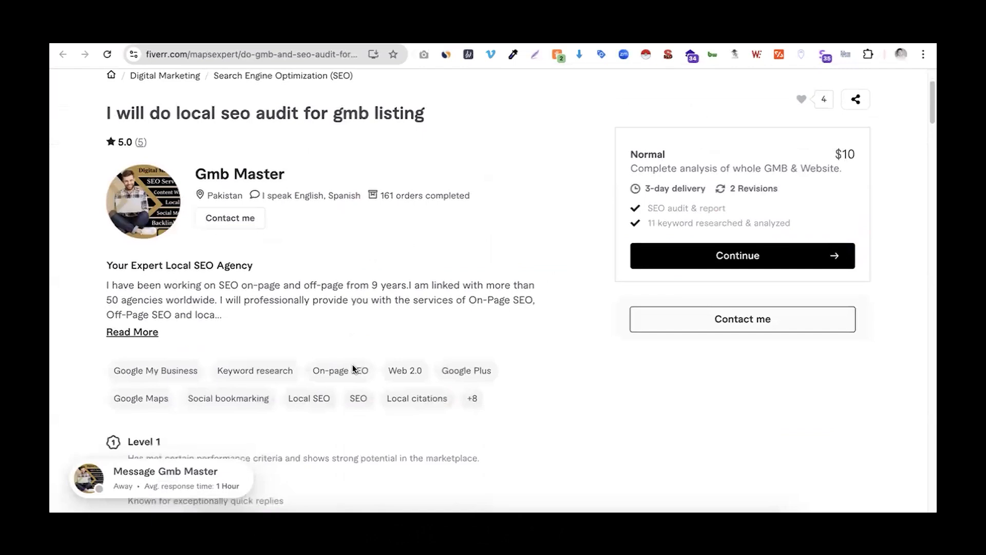
# Read through the "I will do local seo audit for gmb listing" gig, including its order details and full gig description.
pyautogui.scroll(-5, 352, 367)
pyautogui.scroll(-10, 353, 368)
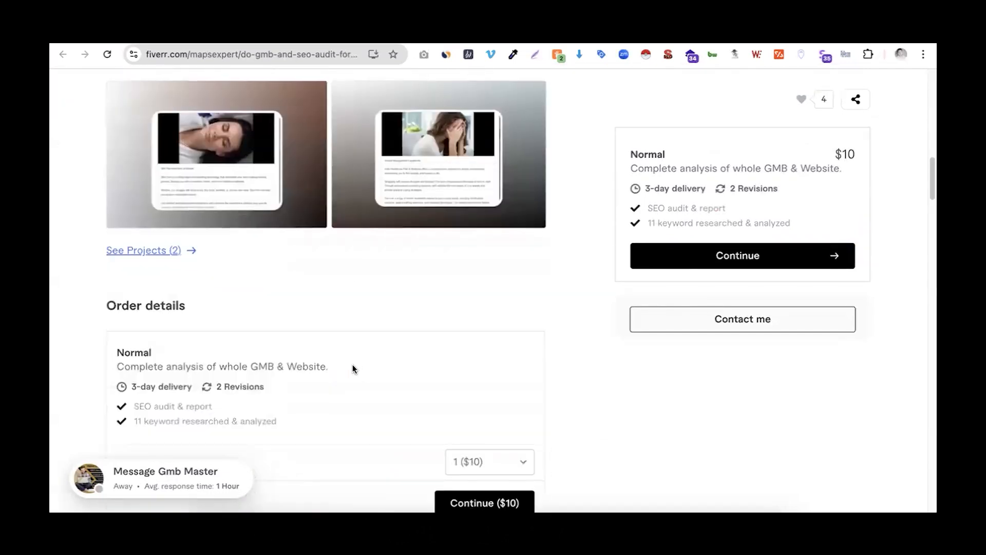
pyautogui.scroll(-4, 352, 368)
pyautogui.scroll(12, 353, 368)
pyautogui.scroll(1, 354, 370)
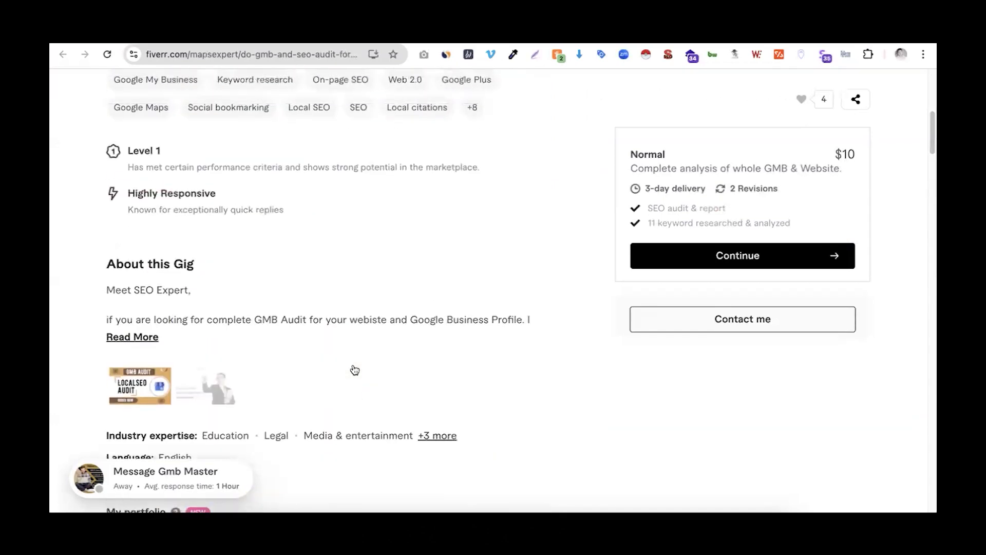
pyautogui.click(149, 338)
pyautogui.scroll(-4, 285, 345)
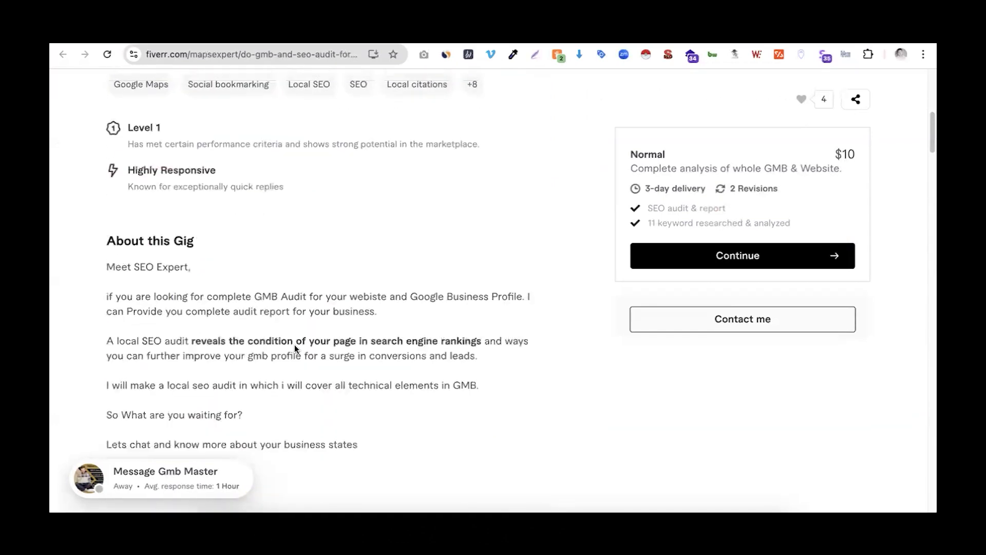
pyautogui.scroll(9, 294, 348)
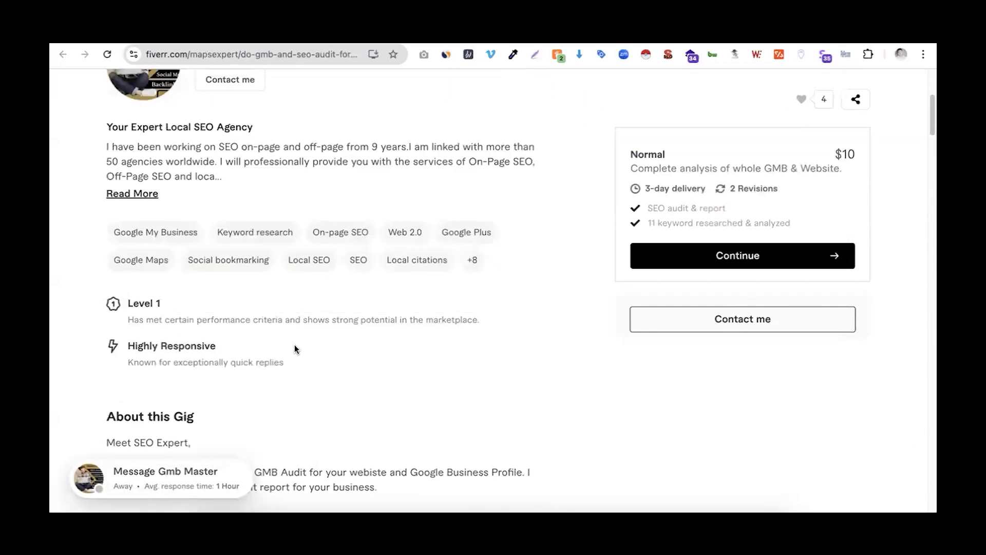
# Return to the GMB competitor analysis gig page and copy its title, "I will local SEO audit gmb competitor analysis".
pyautogui.click(616, 43)
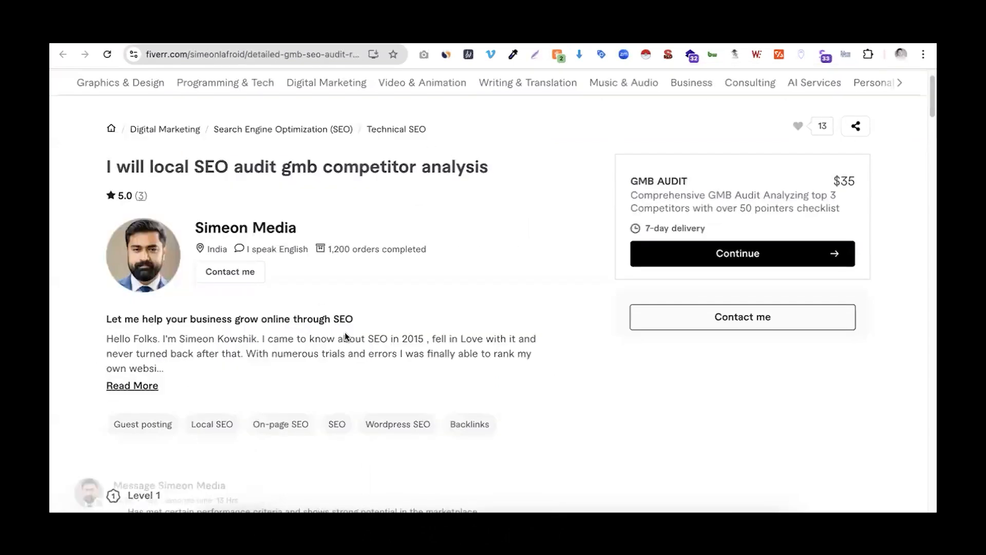
pyautogui.scroll(-1, 345, 334)
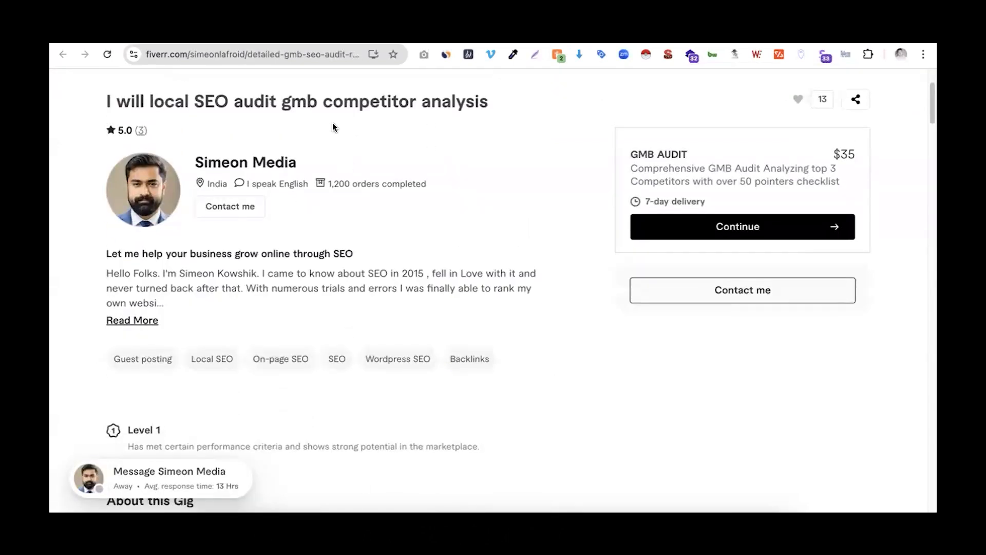
pyautogui.tripleClick(327, 108)
pyautogui.hotkey('ctrl', 'c')
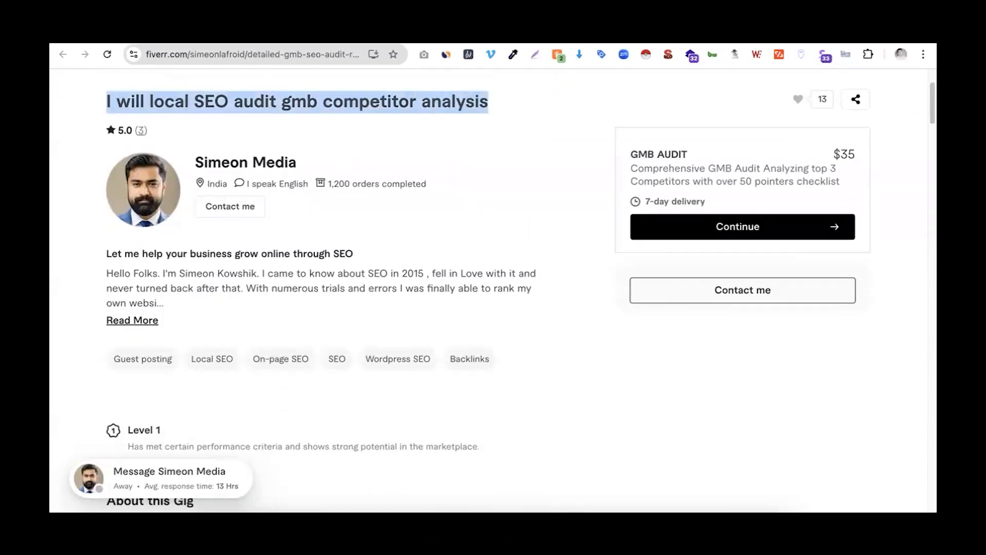
# Switch to ChatGPT and begin a prompt with "I need a 1200 fiverr gig description to get ranked and sales from customer search.".
pyautogui.click(771, 44)
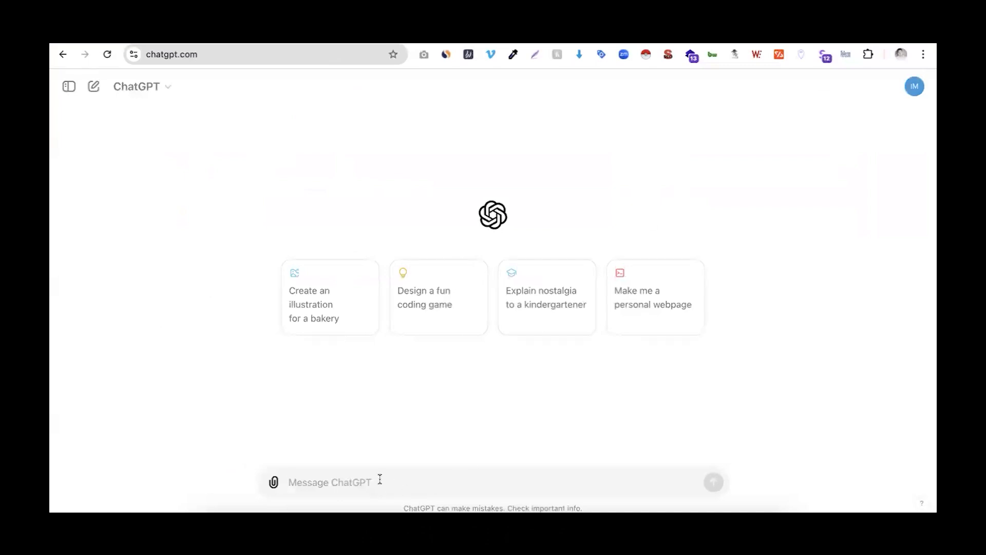
pyautogui.write('I nee')
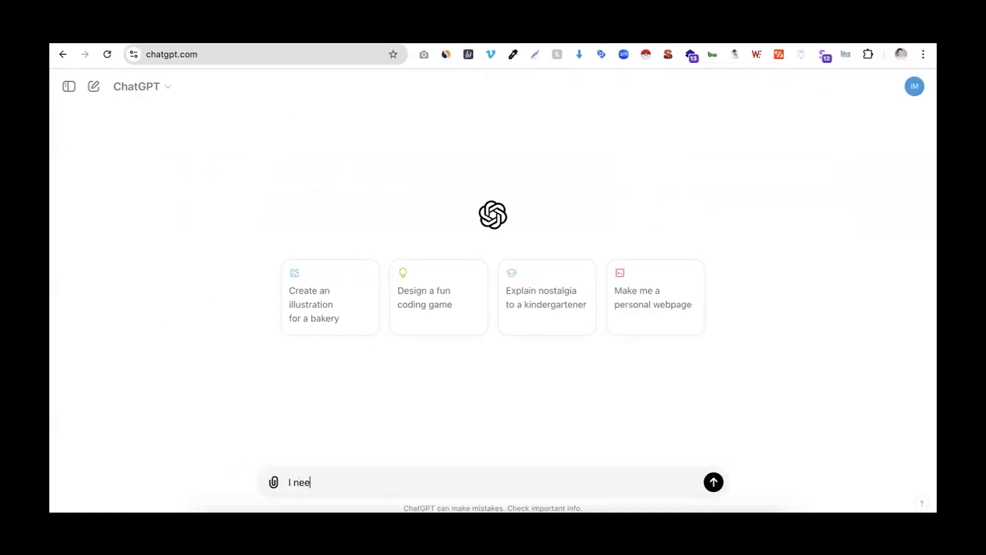
pyautogui.write('d a 1200 fiverr gig de')
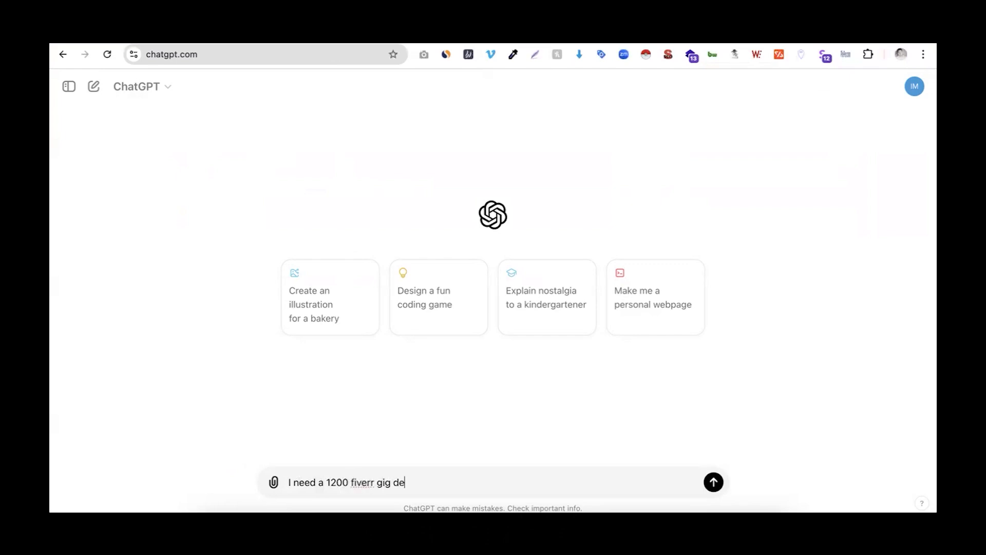
pyautogui.write('scription to get ranked and sales from cust')
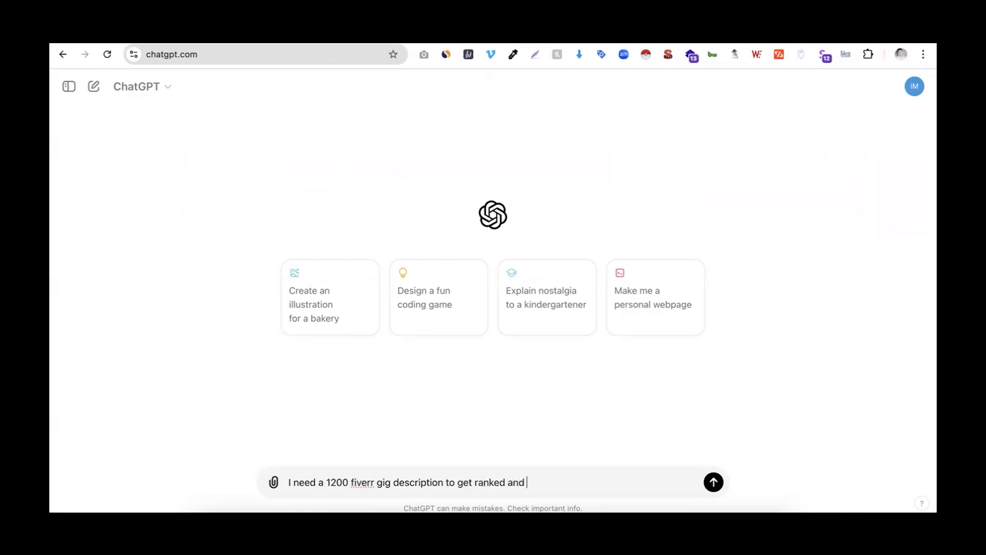
pyautogui.write('omer search.')
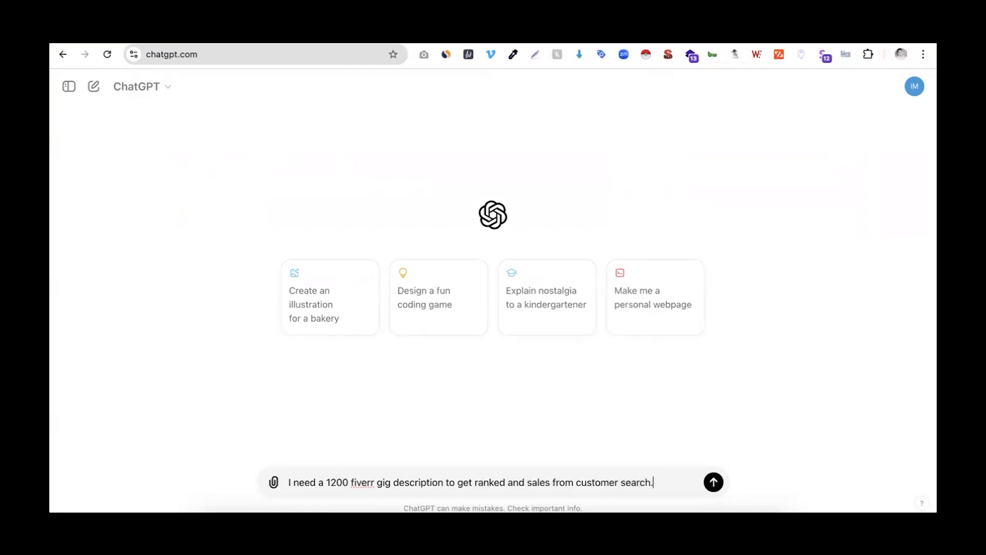
pyautogui.hotkey('shift', 'Return')
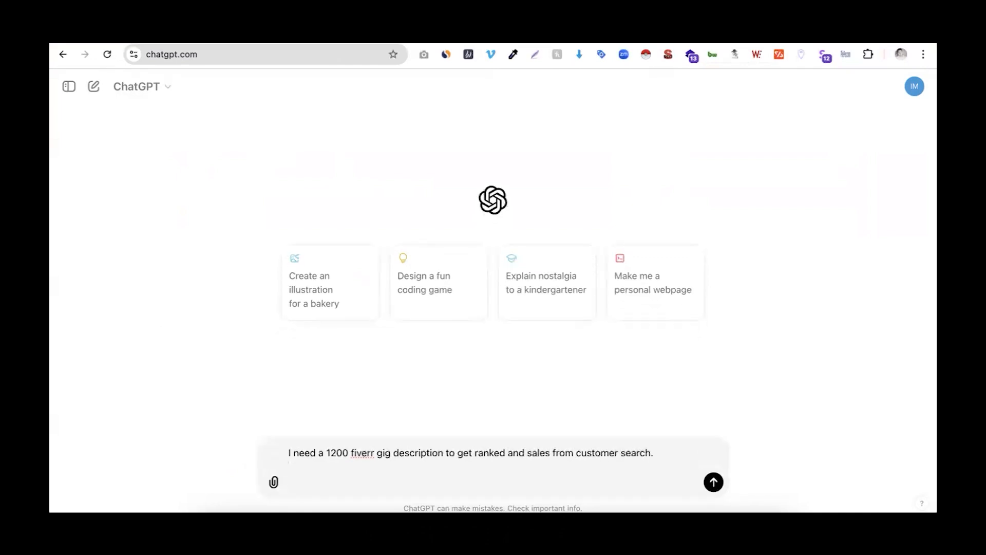
# Add the line "Use following competitor's description as reference" to the ChatGPT prompt.
pyautogui.write("Use following competitor's")
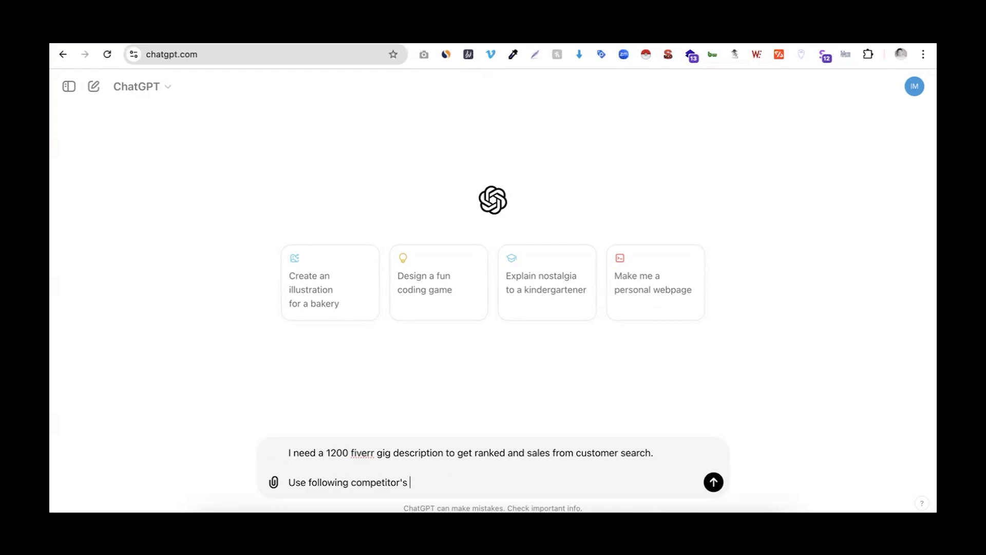
pyautogui.write('description as referance')
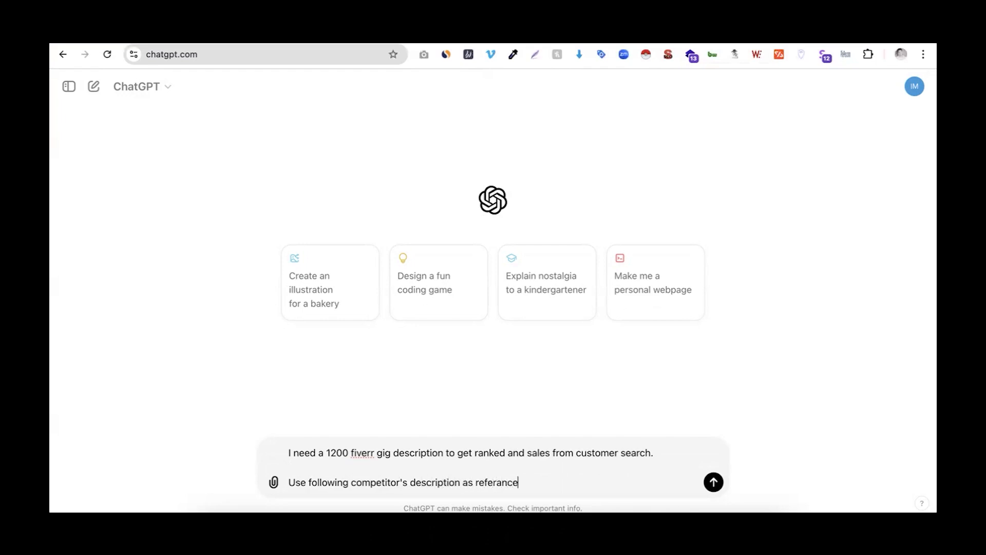
pyautogui.hotkey('shift', 'Return')
pyautogui.hotkey('shift', 'Return')
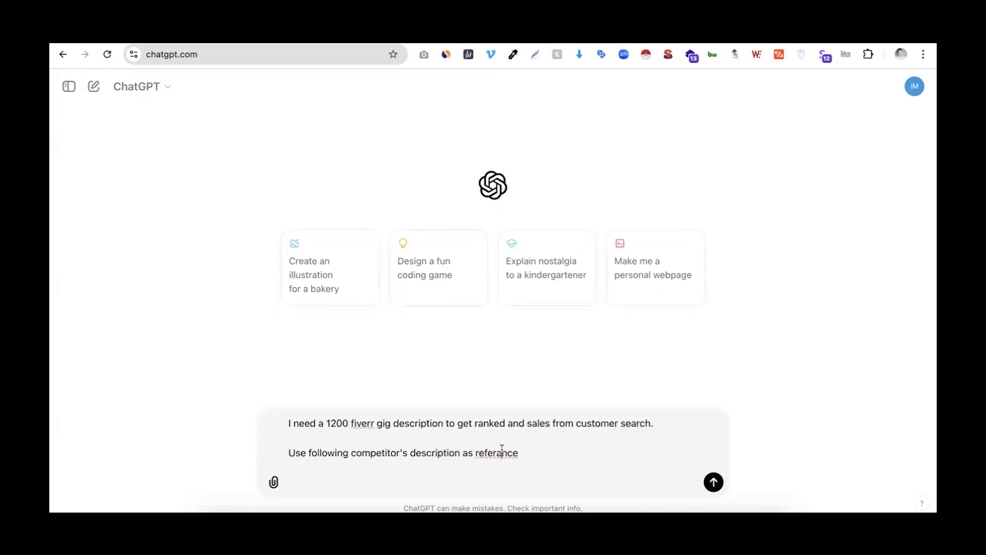
# Add the heading "Profile 1 description:" with the copied gig title "I will local SEO audit gmb competitor analysis" beneath it.
pyautogui.write('Profile 1 description:')
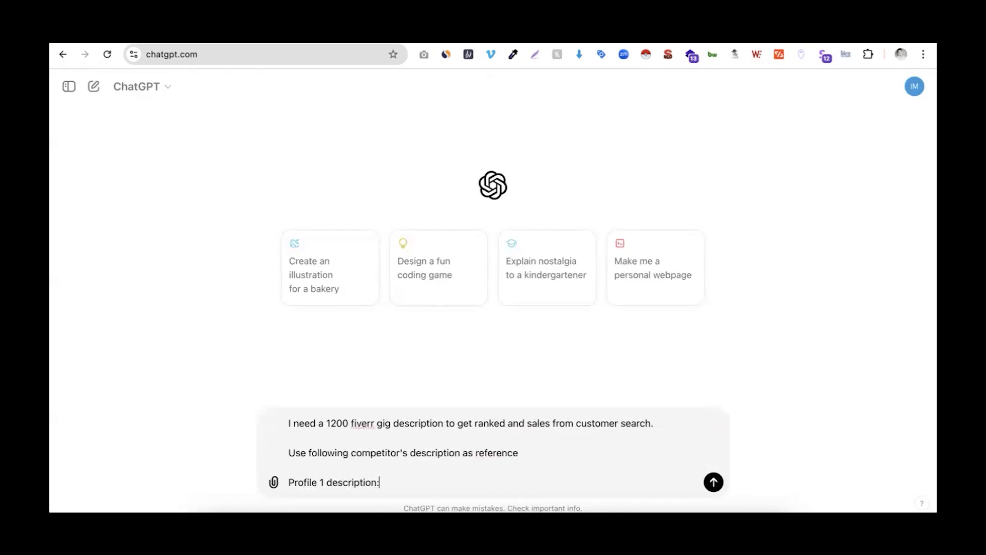
pyautogui.hotkey('shift', 'Return')
pyautogui.hotkey('shift', 'Return')
pyautogui.hotkey('ctrl', 'v')
pyautogui.hotkey('shift', 'Return')
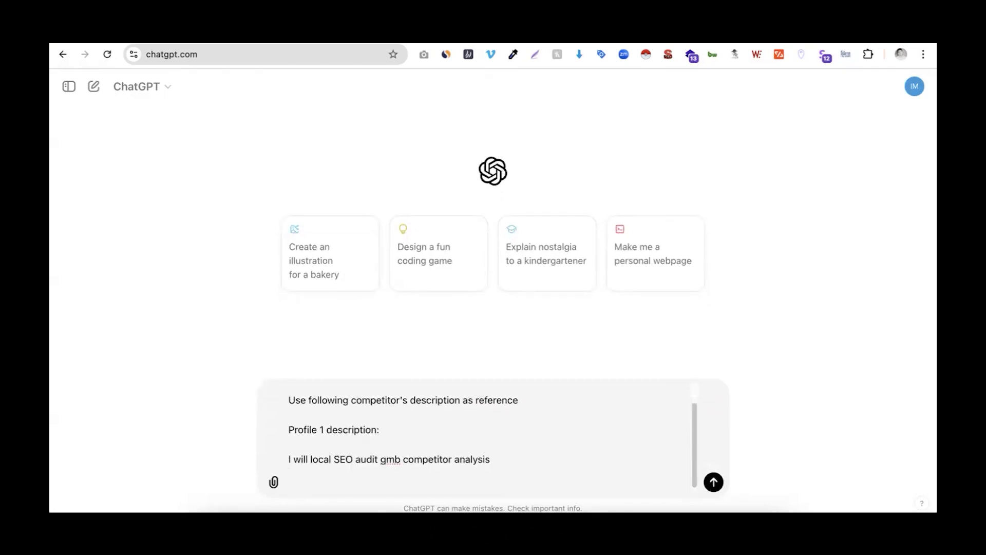
# Copy the full About this Gig text from the GMB competitor analysis gig and paste it below its title in the ChatGPT prompt.
pyautogui.click(379, 33)
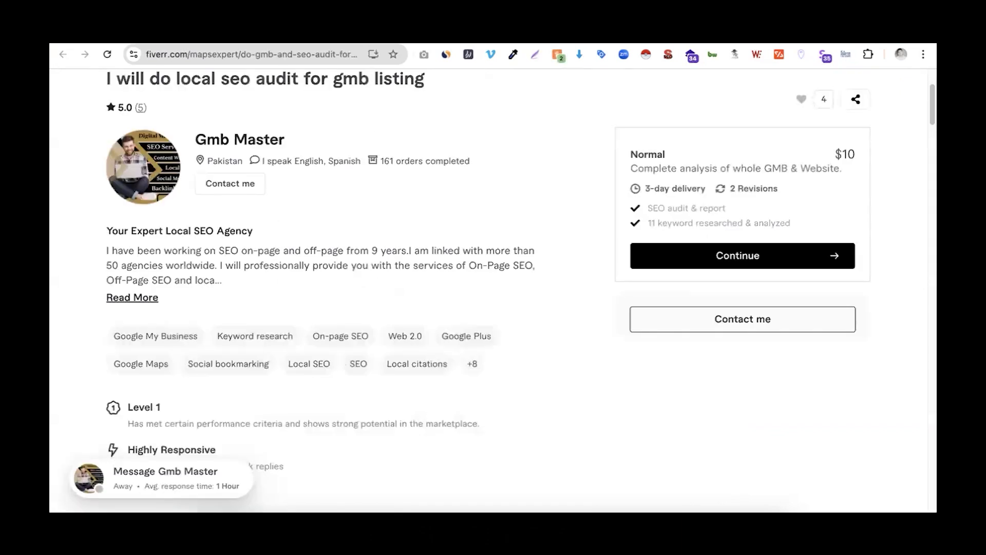
pyautogui.click(308, 33)
pyautogui.scroll(-5, 300, 263)
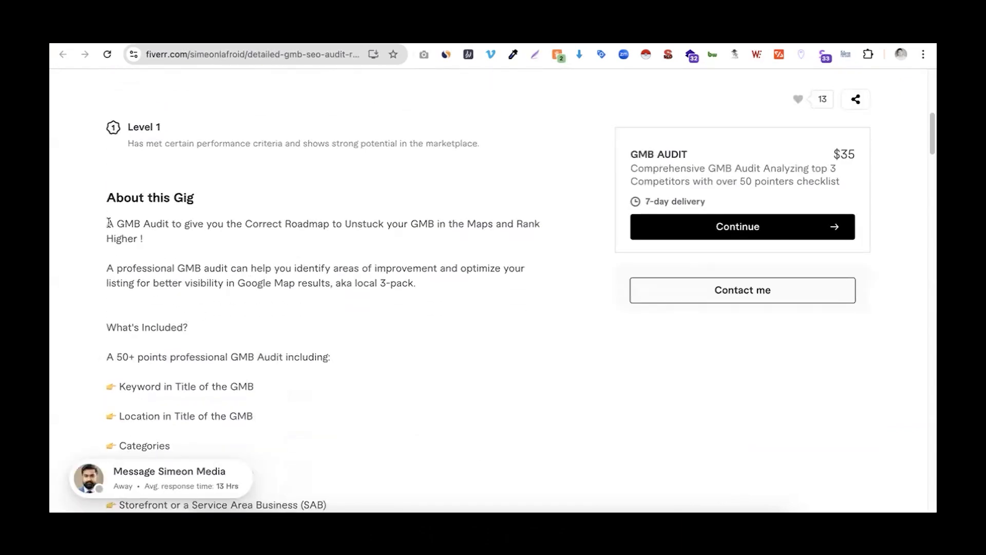
pyautogui.moveTo(109, 222); pyautogui.dragTo(225, 301)
pyautogui.scroll(-10, 225, 301)
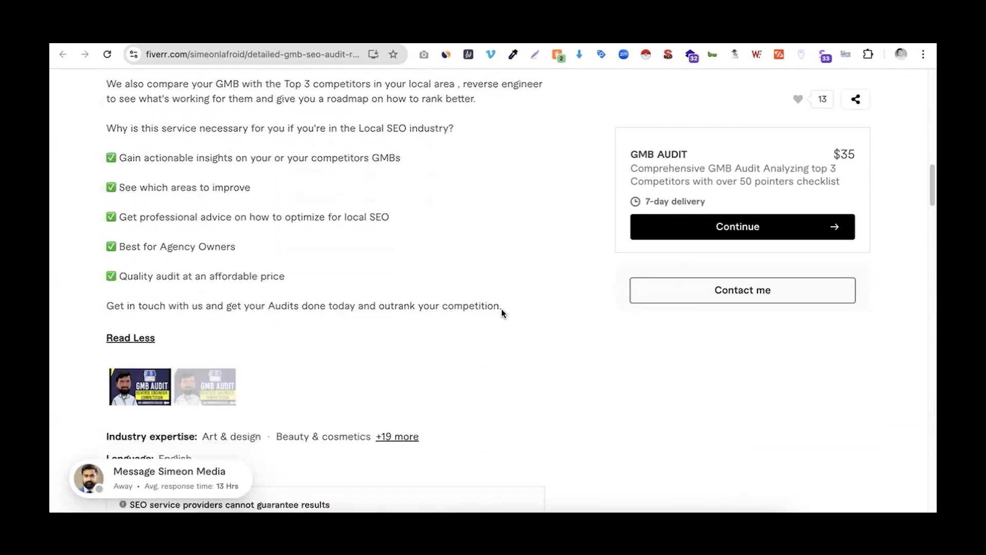
pyautogui.keyDown('shift'); pyautogui.click(513, 306); pyautogui.keyUp('shift')
pyautogui.press('super+c')
pyautogui.click(452, 33)
pyautogui.press('super+v')
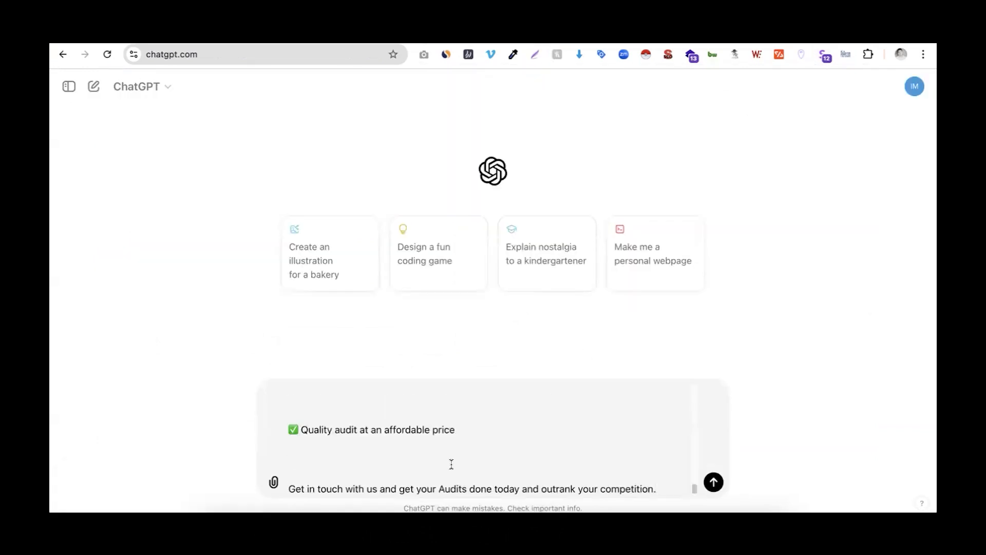
# Add the heading "Profile 2 description :" to the prompt and paste the other gig's title, "I will do local seo audit for gmb listing", beneath it.
pyautogui.hotkey('shift', 'Return')
pyautogui.write('Profile 2')
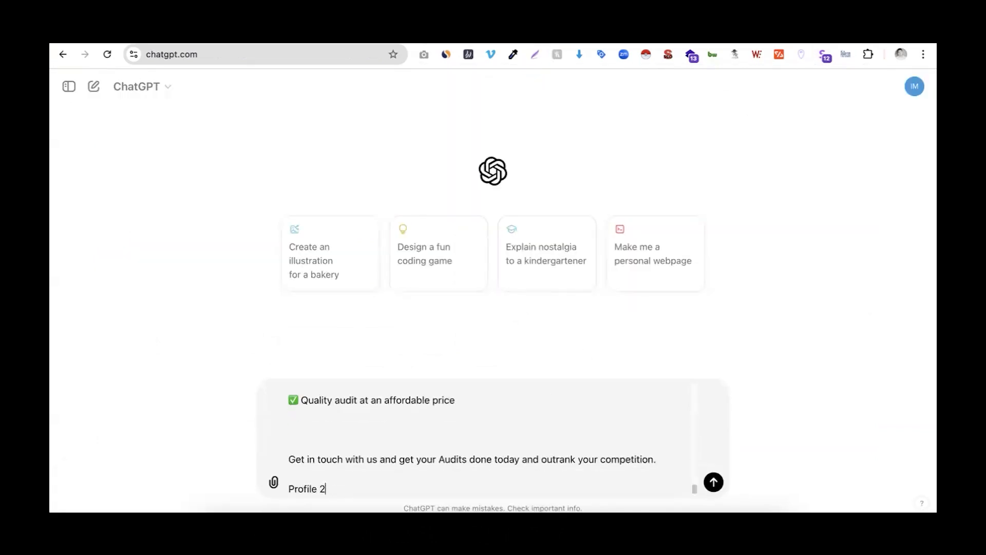
pyautogui.write(' decscription')
pyautogui.hotkey('shift', 'Return')
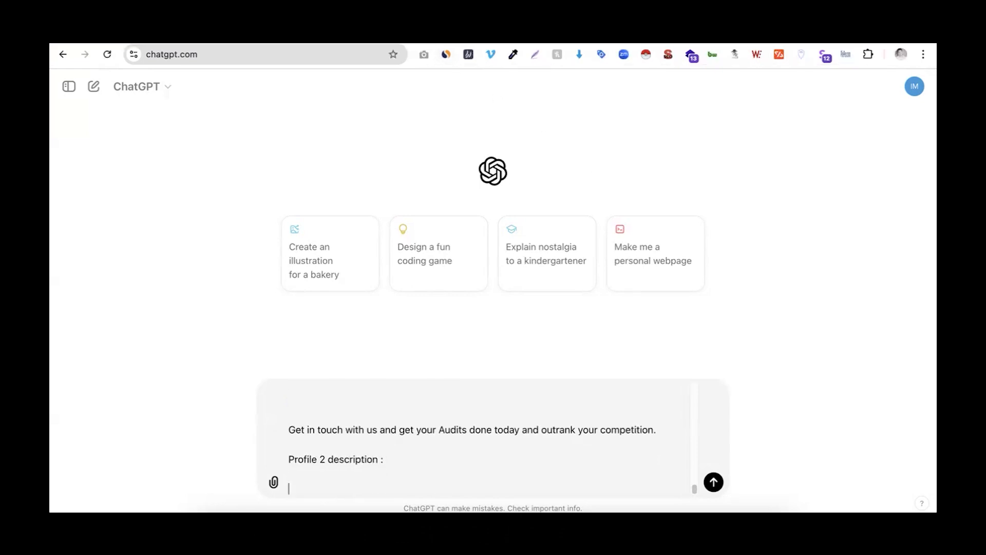
pyautogui.hotkey('ctrl', 'Tab')
pyautogui.tripleClick(241, 80)
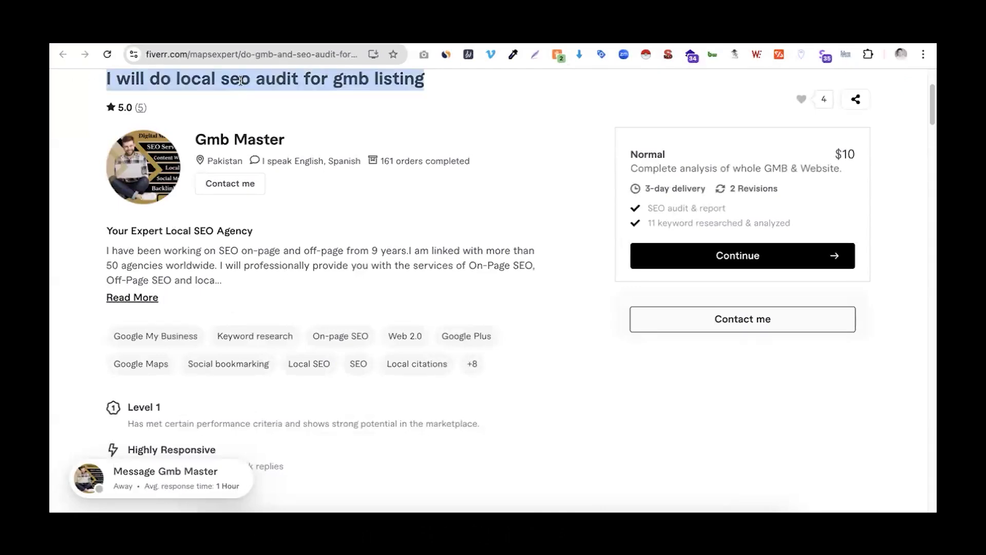
pyautogui.hotkey('ctrl', 'shift', 'Tab')
pyautogui.hotkey('ctrl', 'v')
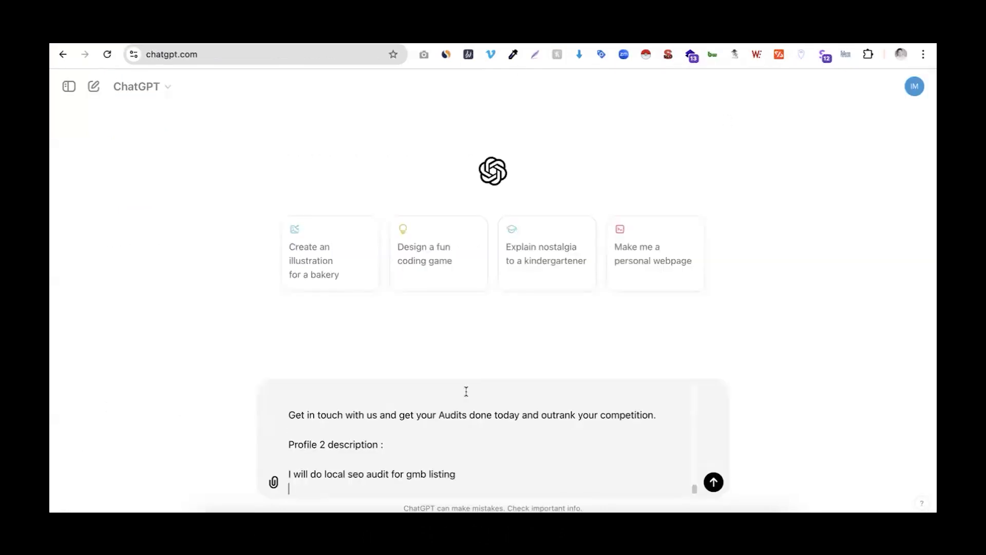
pyautogui.hotkey('shift', 'Return')
# Copy the local SEO audit gig's description, from "if you are looking" through "your business states", and paste it under the Profile 2 title.
pyautogui.hotkey('ctrl', 'Tab')
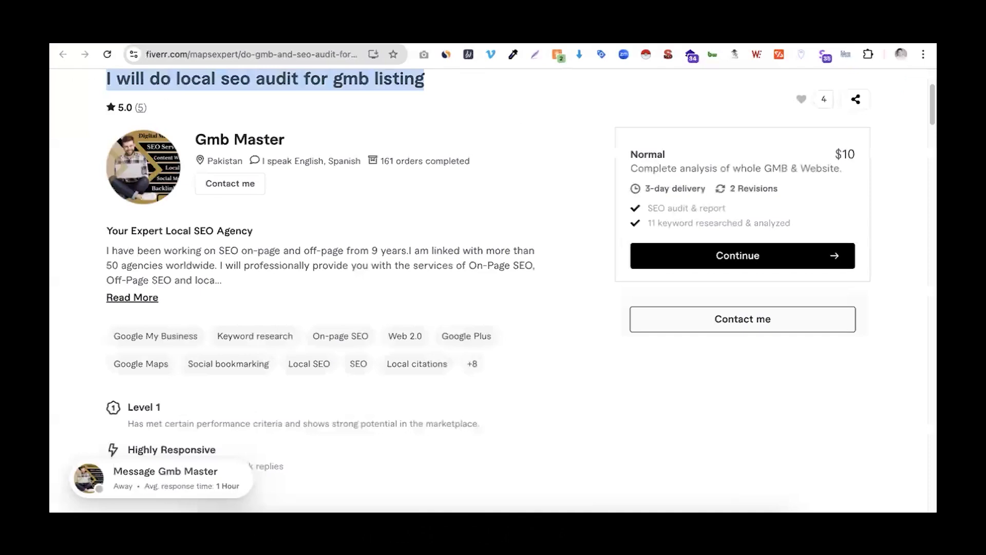
pyautogui.scroll(-5, 231, 350)
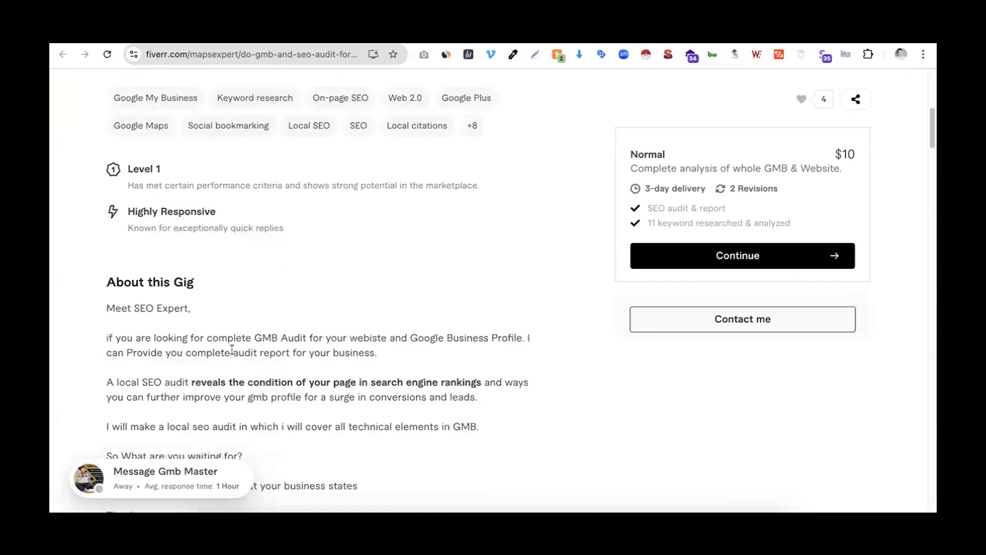
pyautogui.scroll(-2, 190, 320)
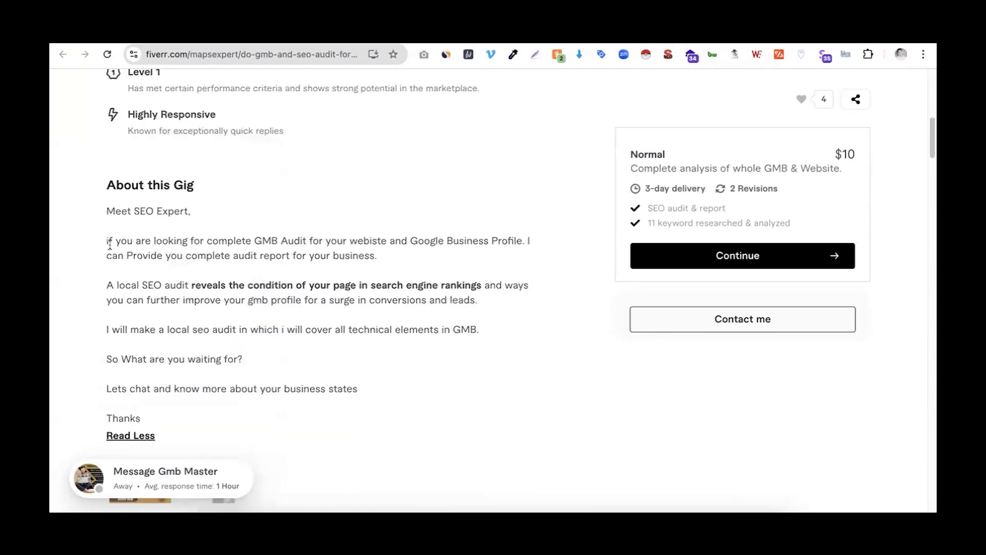
pyautogui.moveTo(108, 241); pyautogui.dragTo(416, 394)
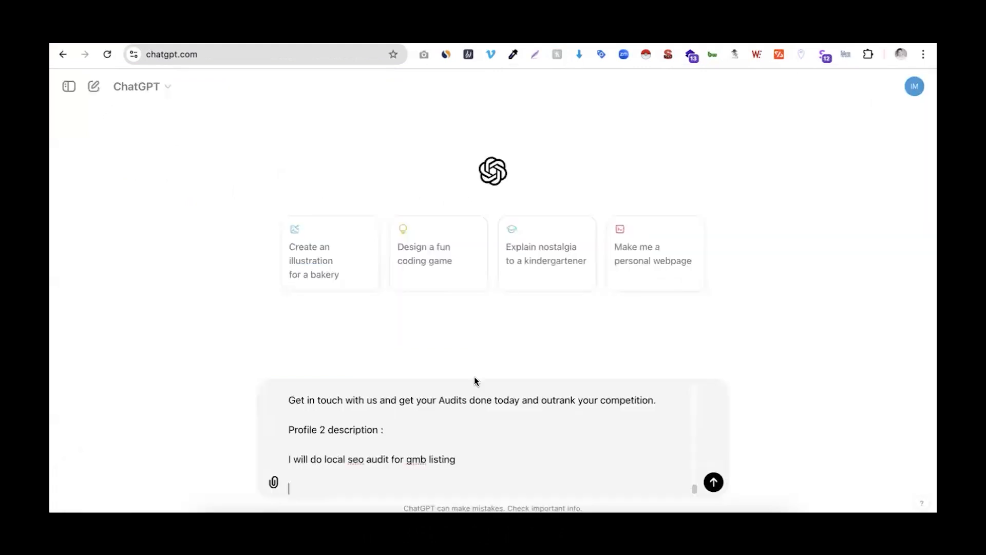
pyautogui.hotkey('ctrl', 'v')
pyautogui.hotkey('shift', 'Return')
pyautogui.hotkey('shift', 'Return')
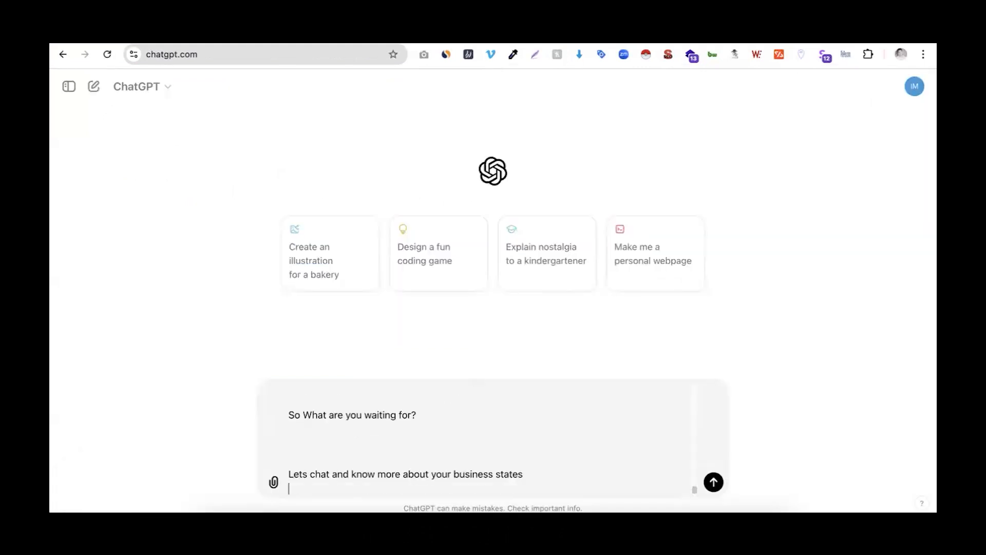
# Add the instruction "Please use emoji when you need and use any of the keywords from below" to the end of the prompt.
pyautogui.write('Please use ')
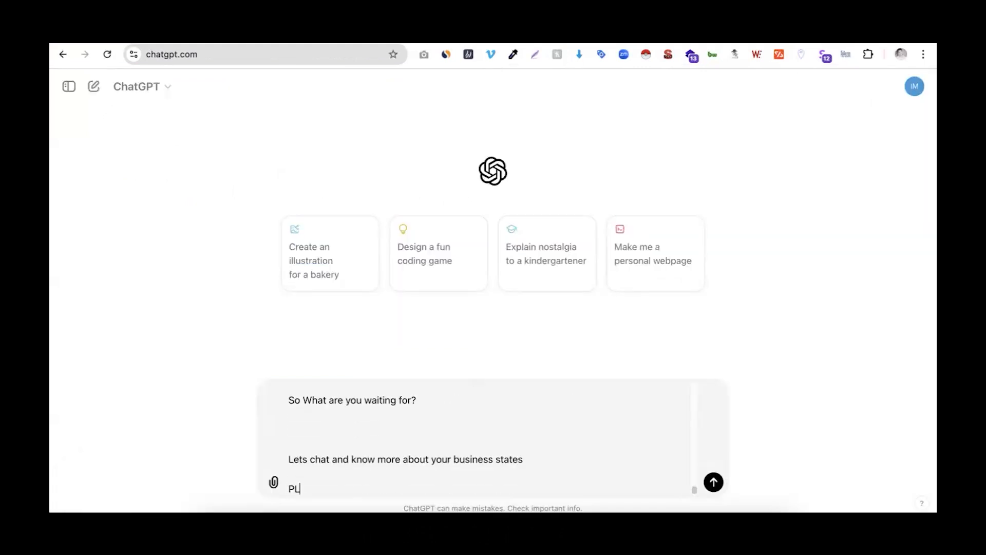
pyautogui.write('emoji whe')
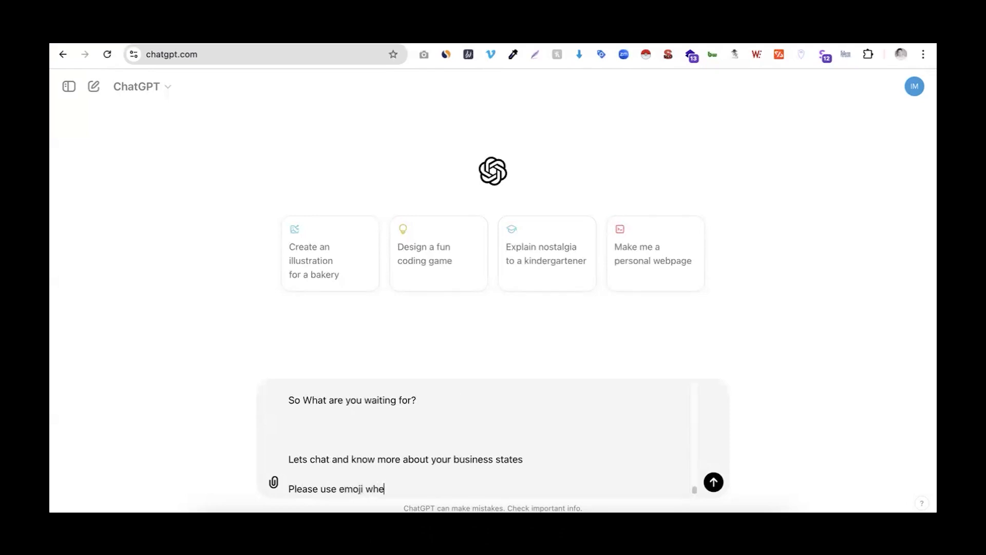
pyautogui.write('n you need an')
pyautogui.write('d use')
pyautogui.write(' any of t')
pyautogui.press('BackSpace')
pyautogui.write('an')
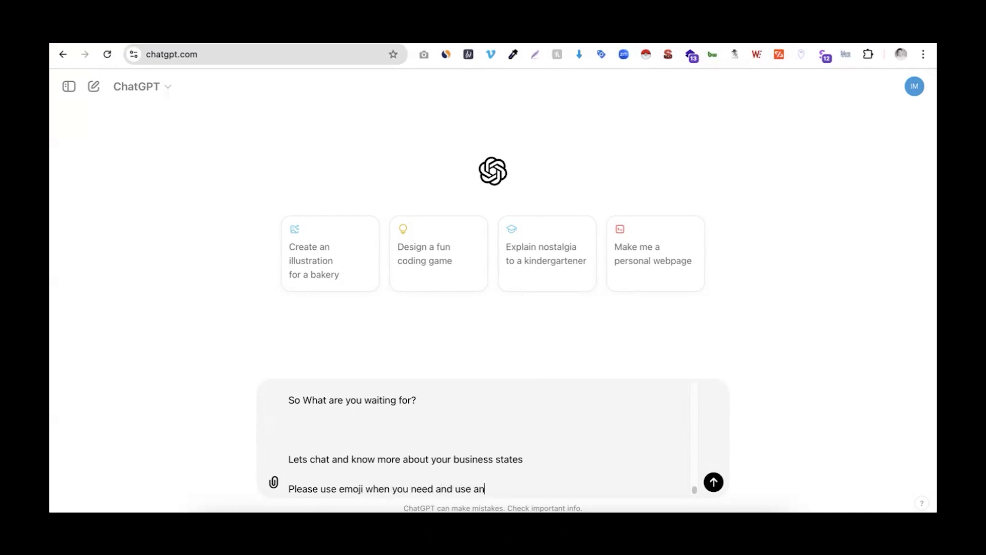
pyautogui.write('y of the keywords gfrom')
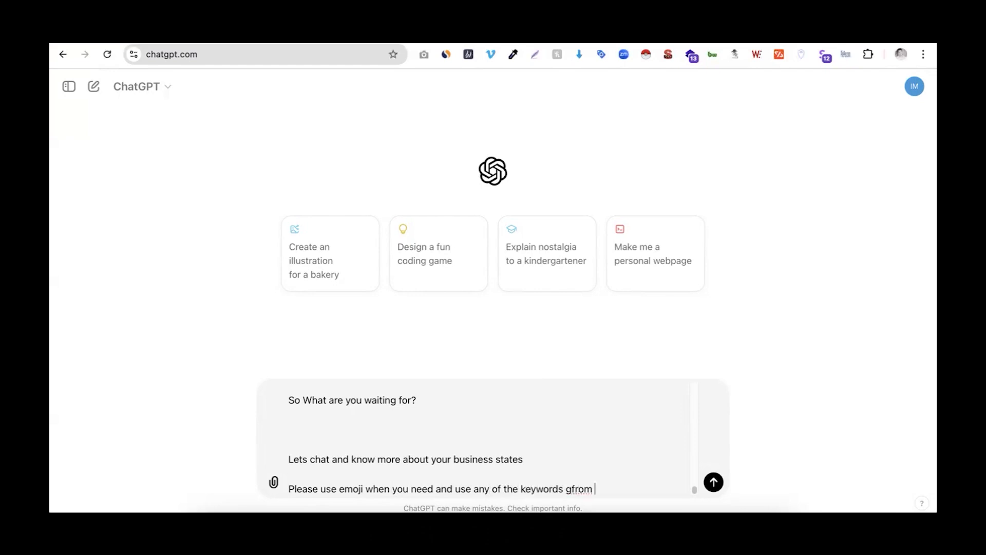
pyautogui.press('BackSpace')
pyautogui.press('BackSpace')
pyautogui.press('BackSpace')
pyautogui.press('BackSpace')
pyautogui.press('BackSpace')
pyautogui.press('BackSpace')
pyautogui.write('from below')
# Start a "keywords:" list below the instruction with the lines "gmb audit" and "gmb competition analysis".
pyautogui.hotkey('shift', 'Return')
pyautogui.write('keywords:')
pyautogui.hotkey('shift', 'Return')
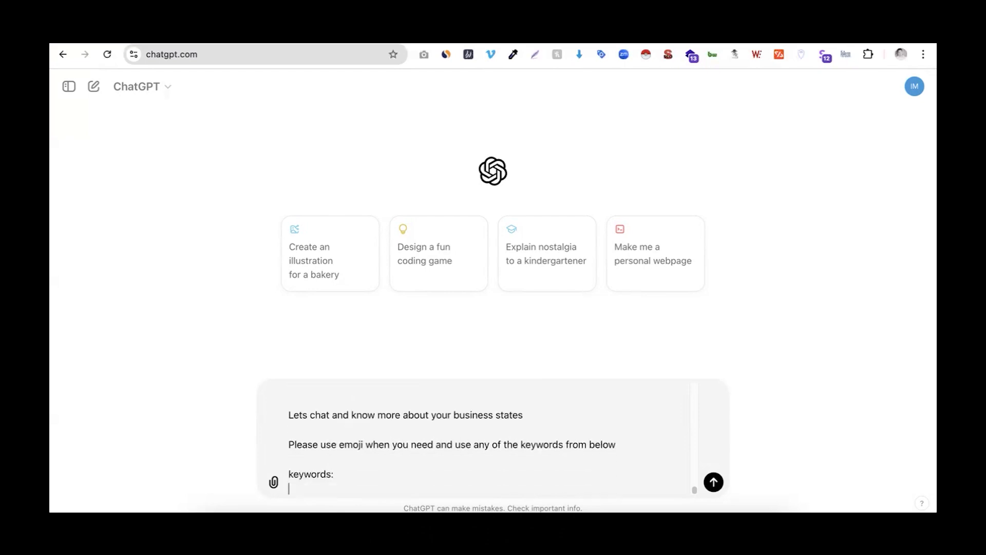
pyautogui.write('gmb audit')
pyautogui.hotkey('shift', 'Return')
pyautogui.write('gmb competition analy')
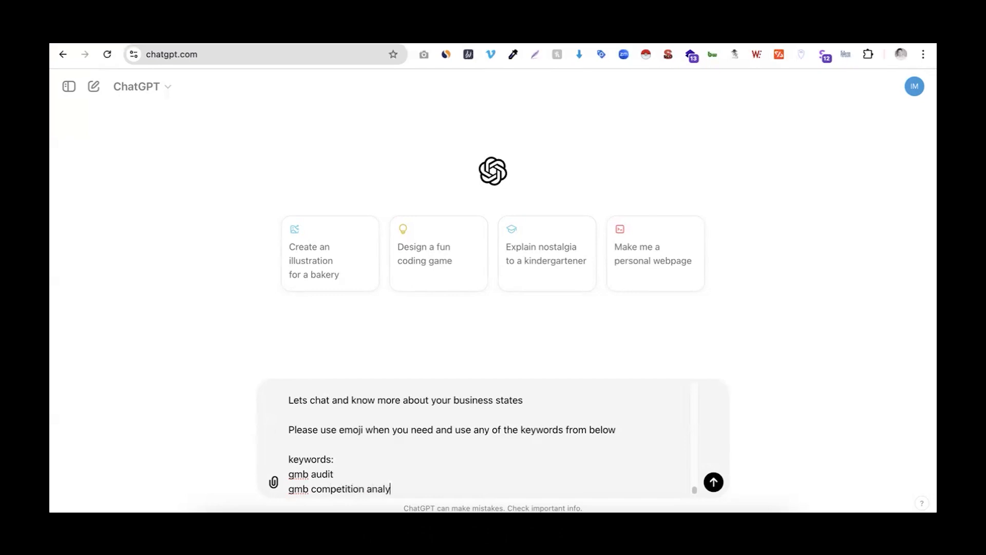
pyautogui.write('sis')
pyautogui.hotkey('shift', 'Return')
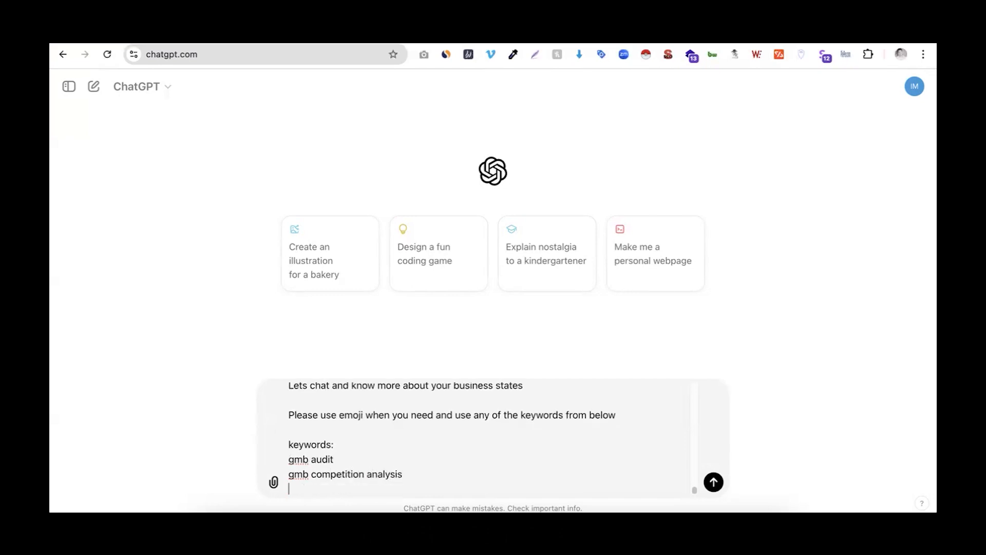
# Duplicate the two keyword lines below themselves and change the first pair to "gmb seo audit" and "gmb seo competition analysis".
pyautogui.moveTo(288, 459); pyautogui.dragTo(414, 469)
pyautogui.click(374, 486)
pyautogui.hotkey('ctrl', 'v')
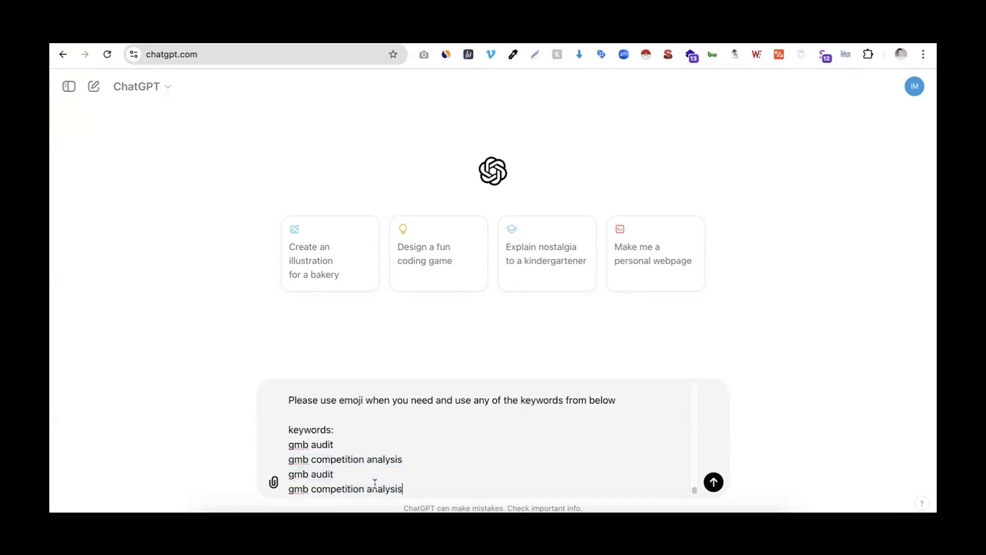
pyautogui.click(311, 444)
pyautogui.write('seo')
pyautogui.click(312, 458)
pyautogui.write('seo')
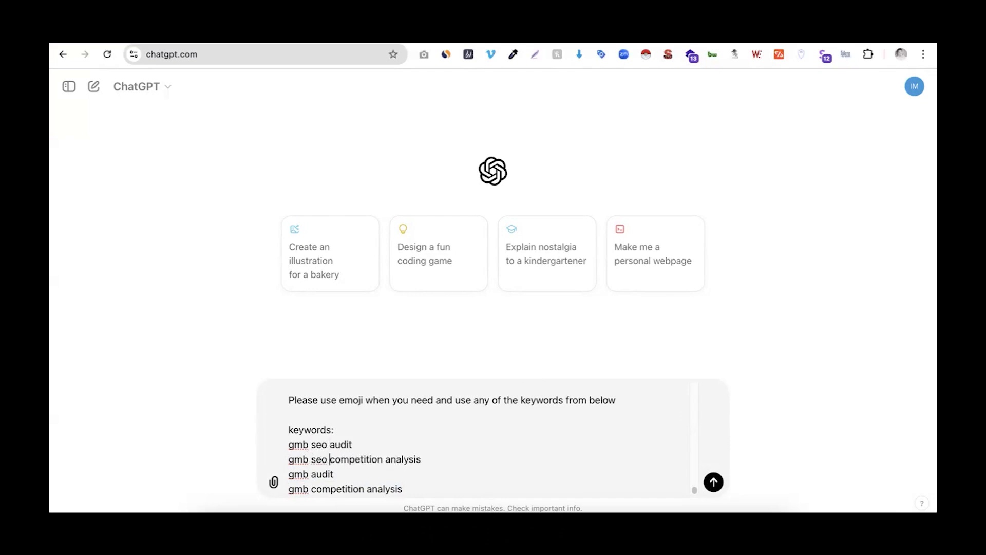
# Replace the last two keyword lines with copies of the "gmb seo" pair and change them to "gbp seo audit" and "gbp seo competition analysis".
pyautogui.moveTo(289, 444); pyautogui.dragTo(436, 458)
pyautogui.press('super+c')
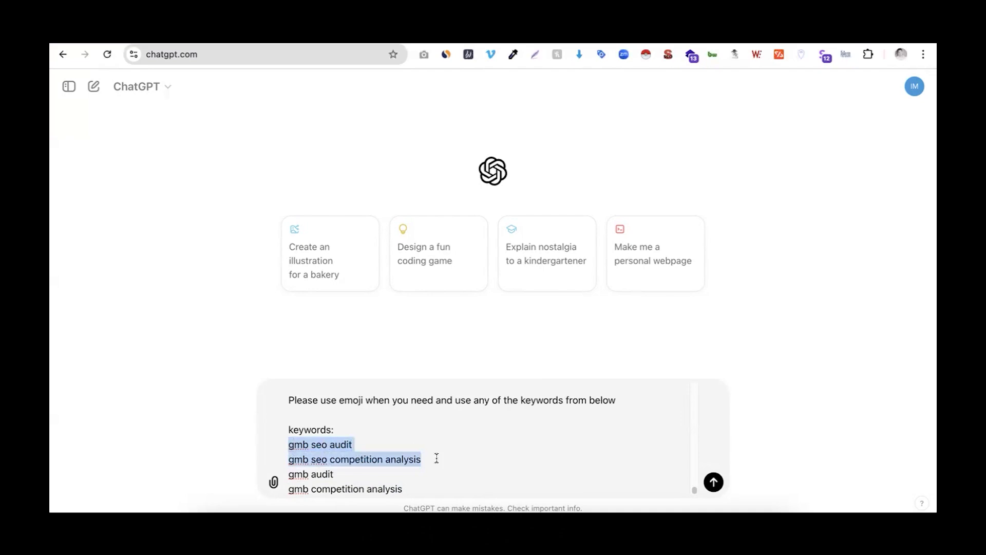
pyautogui.moveTo(288, 473); pyautogui.dragTo(430, 500)
pyautogui.hotkey('ctrl', 'v')
pyautogui.doubleClick(301, 468)
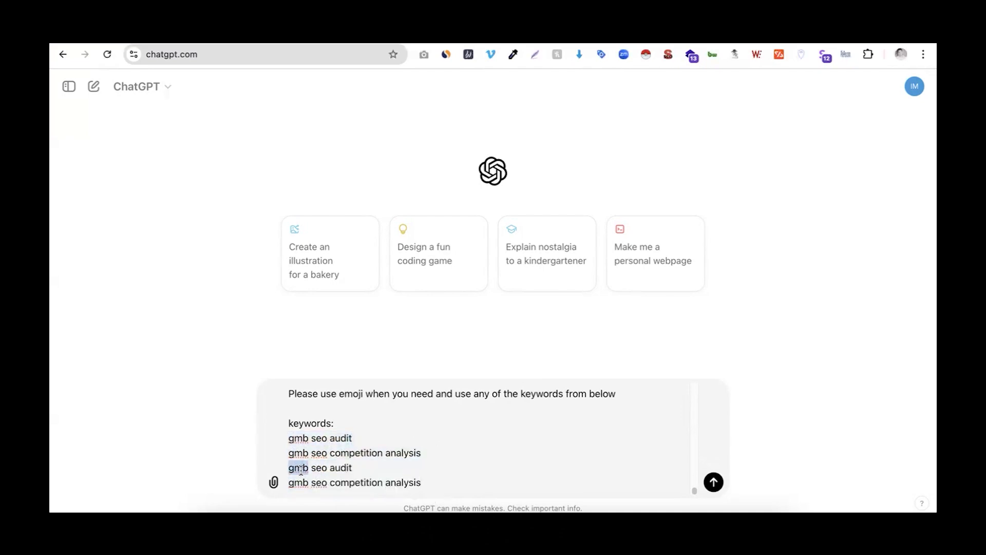
pyautogui.write('gbp')
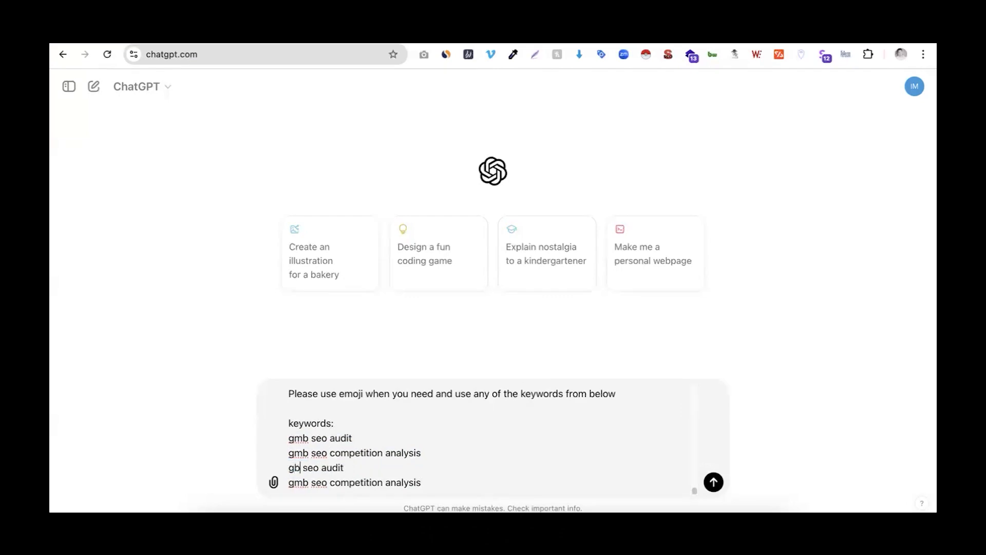
pyautogui.doubleClick(301, 482)
pyautogui.write('gbp')
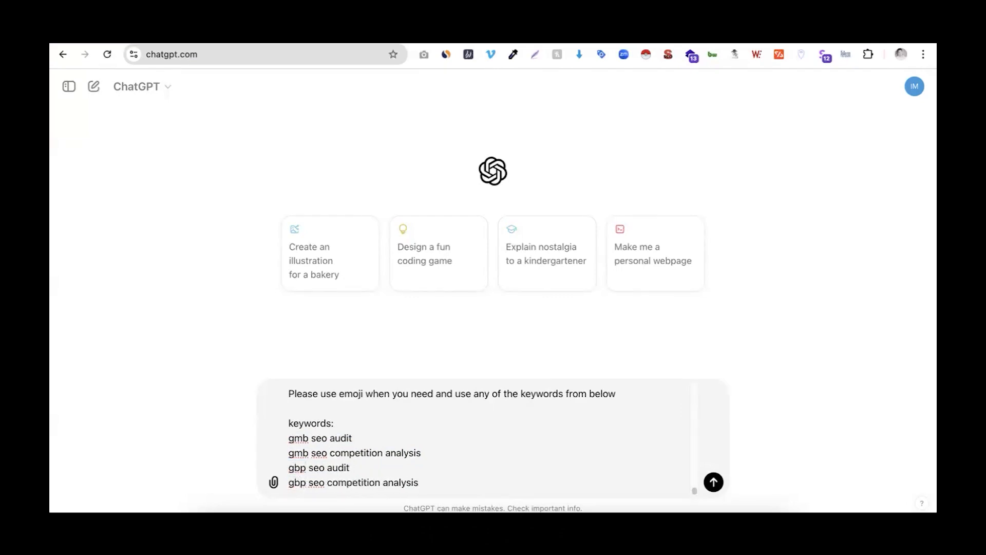
# Paste the keyword pair below the list and change it to "google my business seo audit" and "google my business seo competition analysis".
pyautogui.hotkey('shift', 'Return')
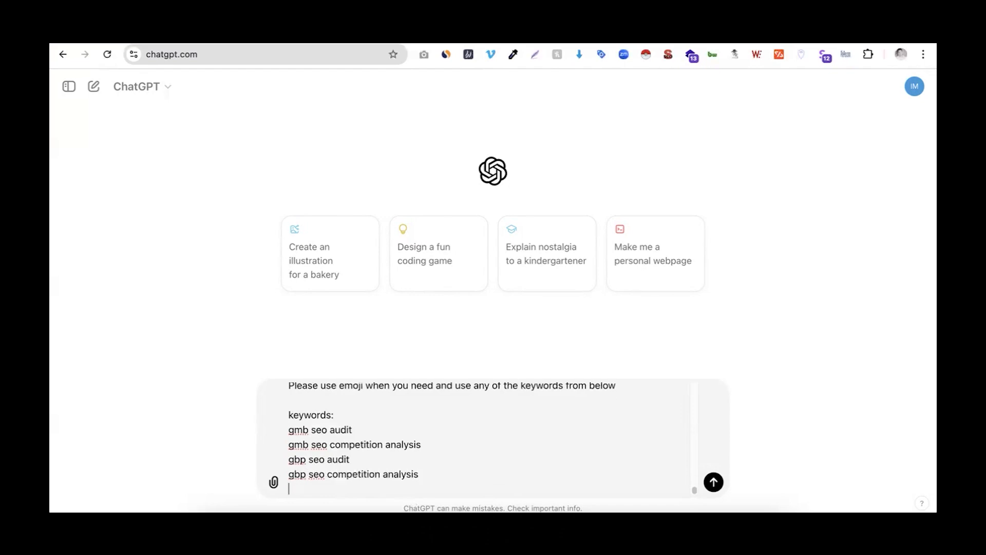
pyautogui.press('super+v')
pyautogui.doubleClick(302, 474)
pyautogui.write('google my busine')
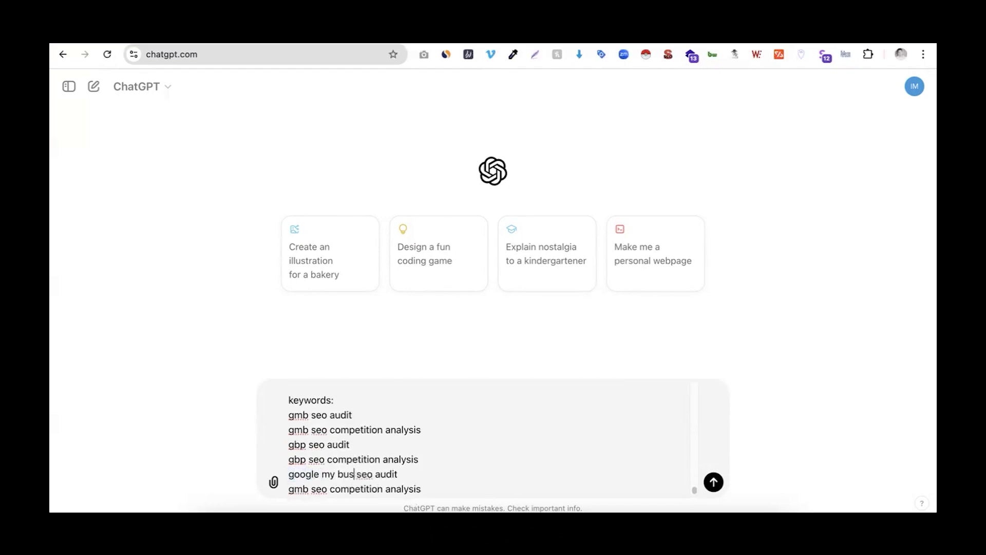
pyautogui.write('ss')
pyautogui.doubleClick(296, 489)
pyautogui.write('google m')
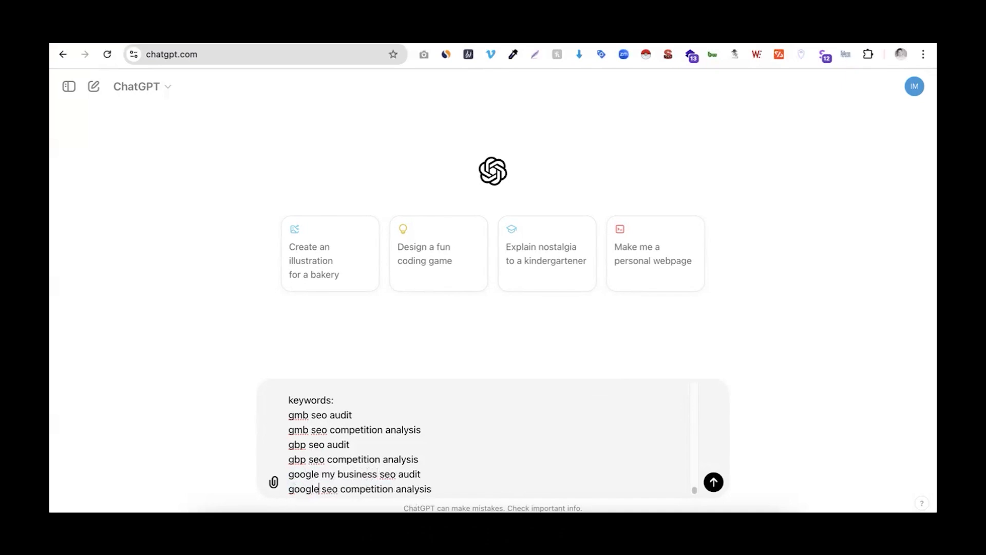
pyautogui.write('y business')
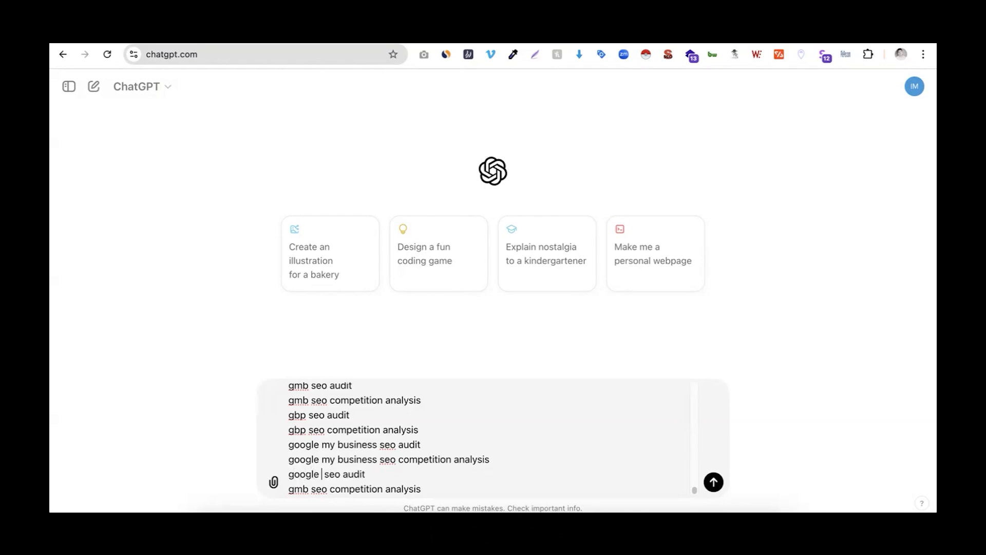
# Complete the final keyword pair as "google business profile seo audit" and "google business profile seo competition analysis" and submit the prompt.
pyautogui.write('business profil')
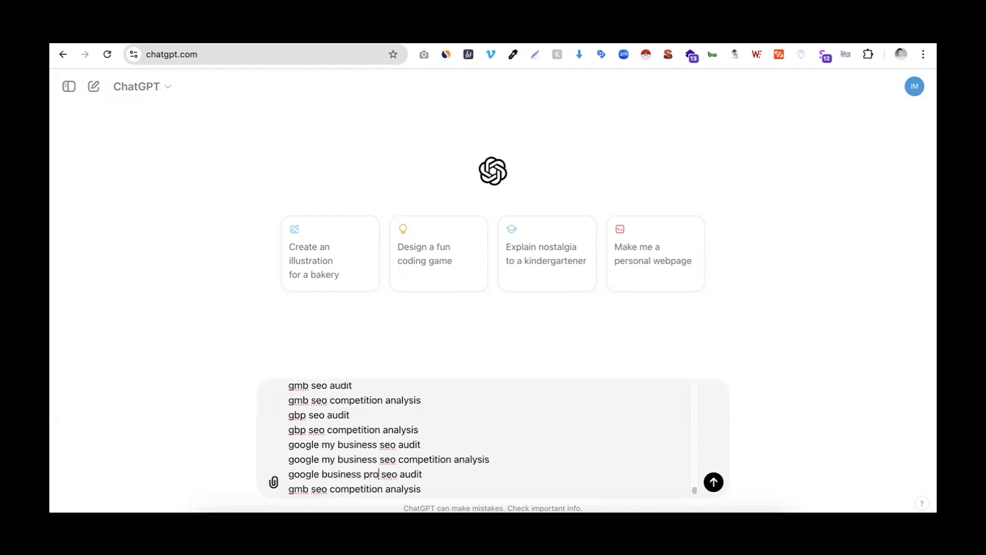
pyautogui.write('e')
pyautogui.doubleClick(298, 489)
pyautogui.write('google business p')
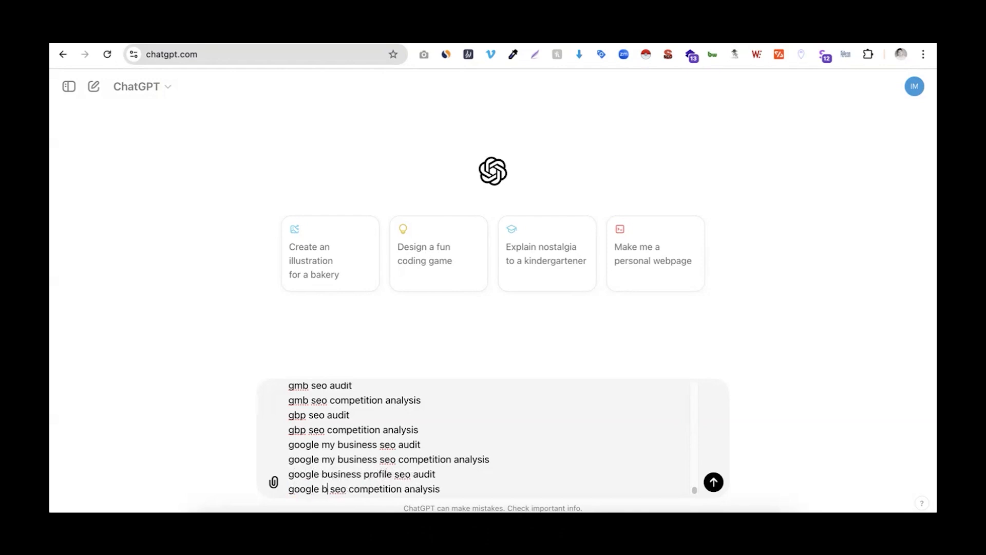
pyautogui.write('rofile')
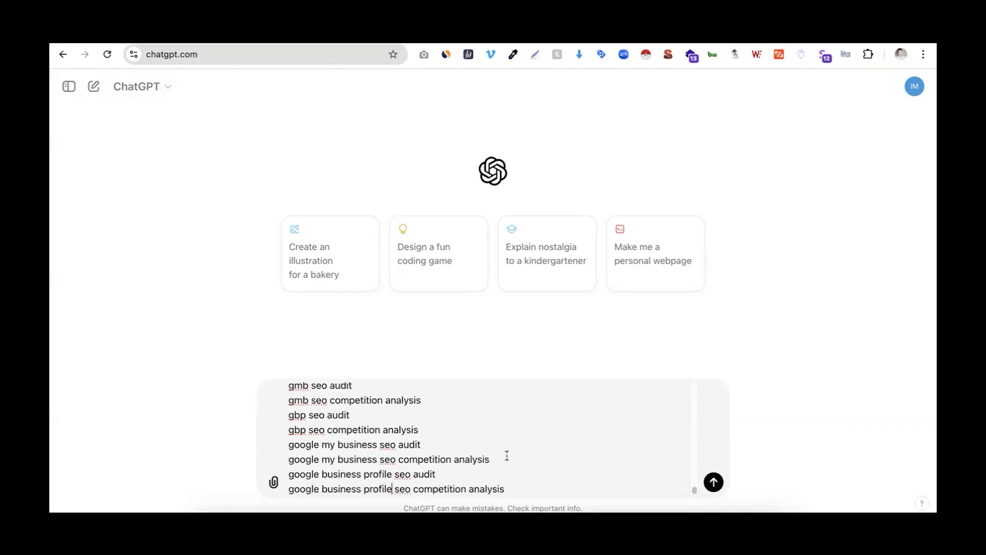
pyautogui.press('Return')
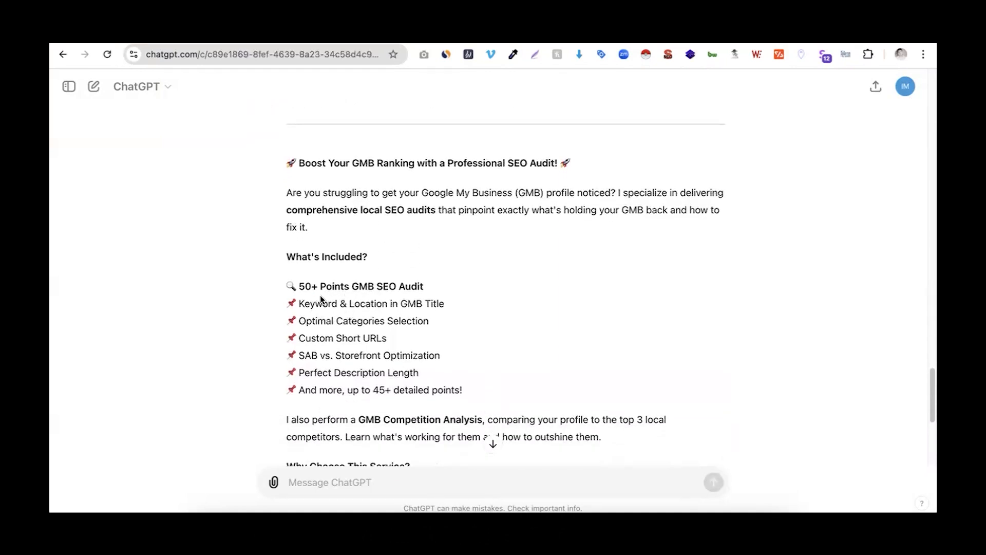
# Read through the generated gig description from the "50+ Points GMB SEO Audit" heading down to its closing line.
pyautogui.moveTo(296, 286); pyautogui.dragTo(445, 285)
pyautogui.click(445, 285)
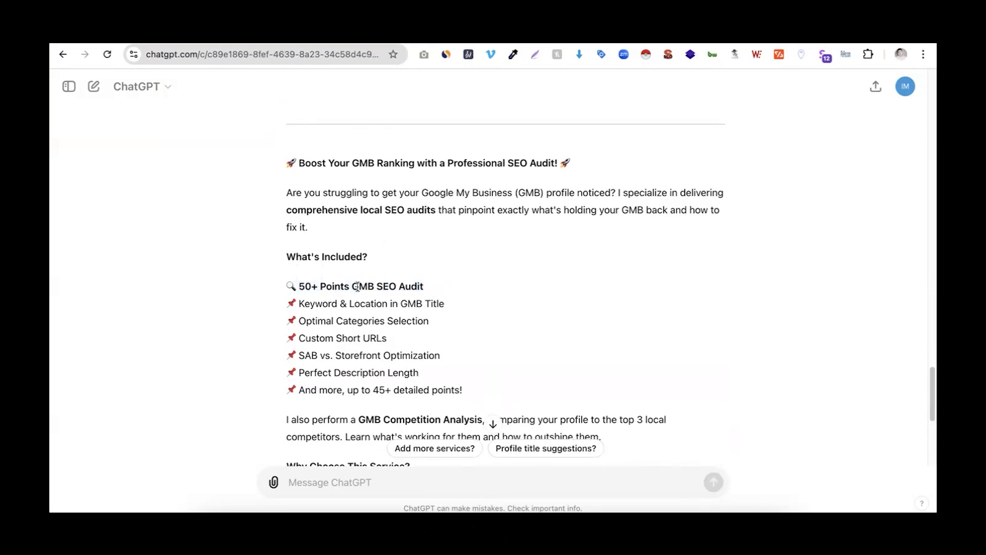
pyautogui.scroll(-2, 358, 286)
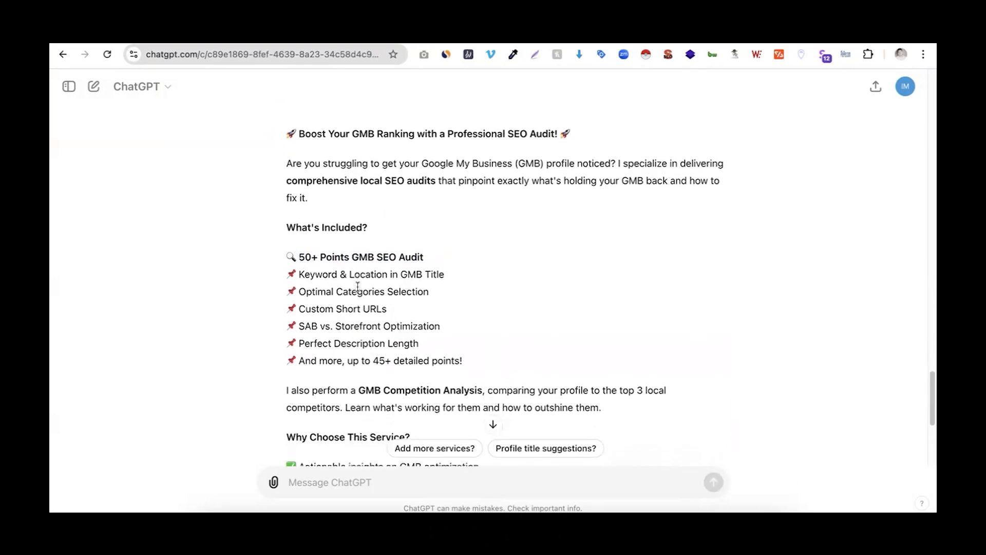
pyautogui.scroll(-2, 358, 286)
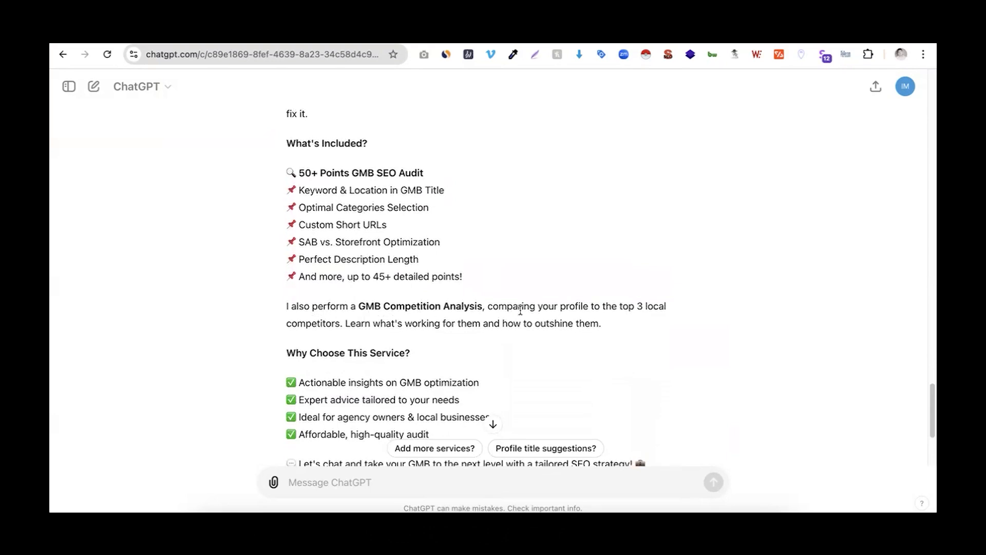
pyautogui.scroll(-4, 521, 311)
pyautogui.scroll(2, 381, 226)
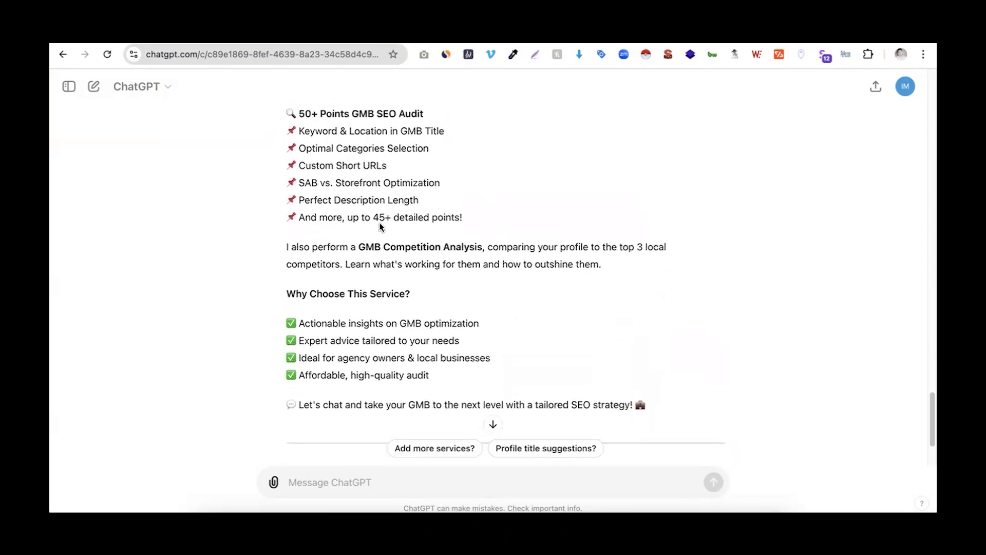
pyautogui.scroll(2, 380, 226)
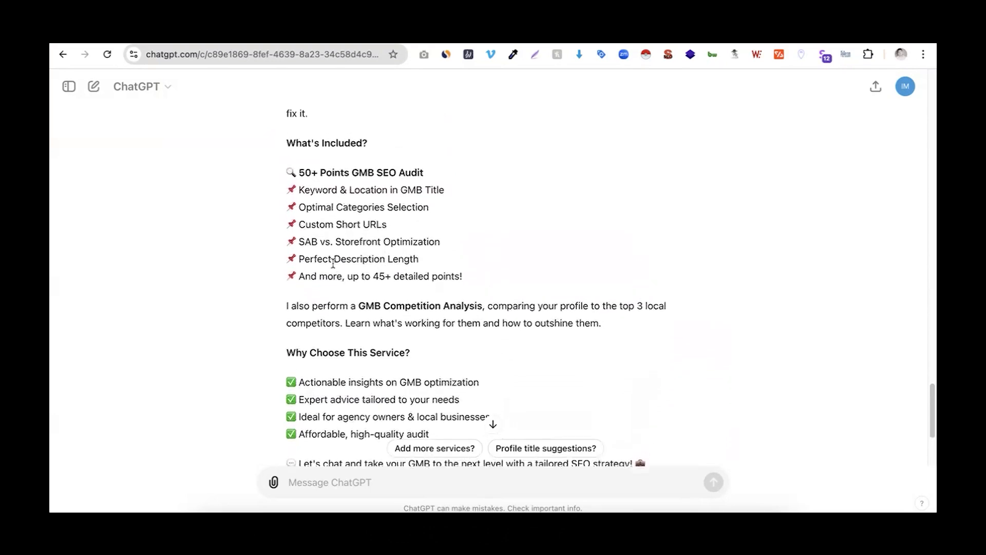
# Examine the audit checklist items and the "Why Choose This Service?" points in the generated description.
pyautogui.moveTo(298, 189); pyautogui.dragTo(412, 274)
pyautogui.click(412, 274)
pyautogui.moveTo(339, 241); pyautogui.dragTo(392, 242)
pyautogui.click(392, 242)
pyautogui.scroll(-1, 409, 285)
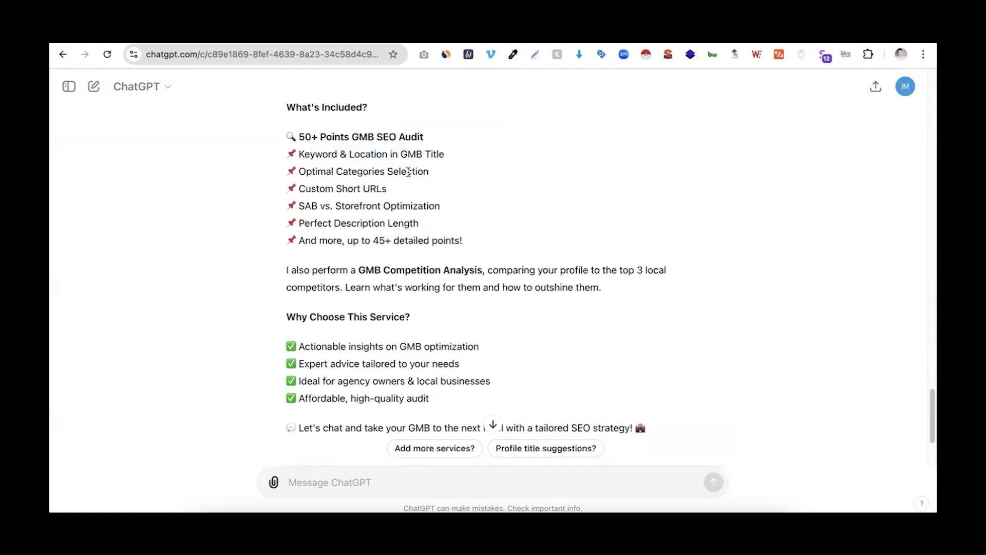
pyautogui.moveTo(339, 189); pyautogui.dragTo(379, 189)
pyautogui.click(345, 229)
pyautogui.moveTo(462, 240); pyautogui.dragTo(373, 240)
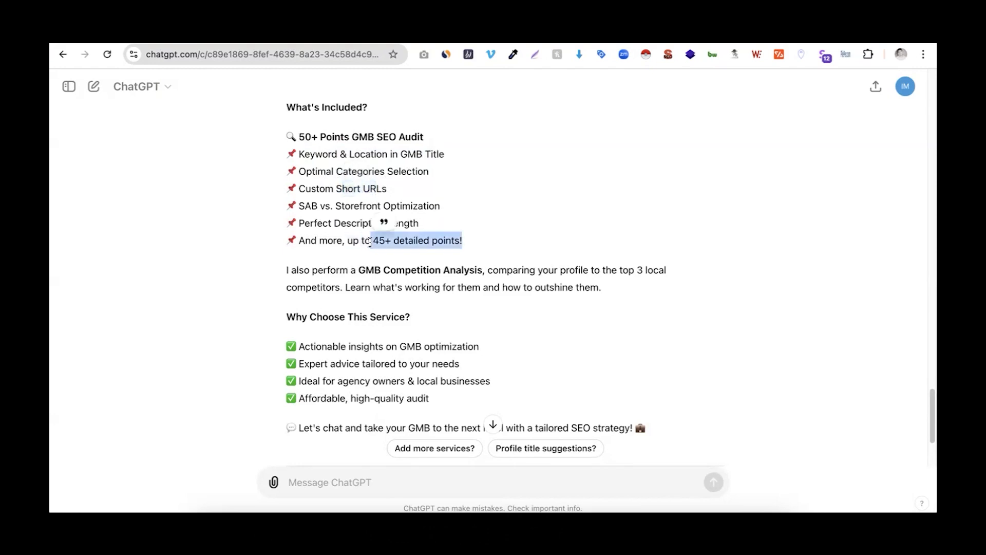
pyautogui.scroll(-3, 372, 266)
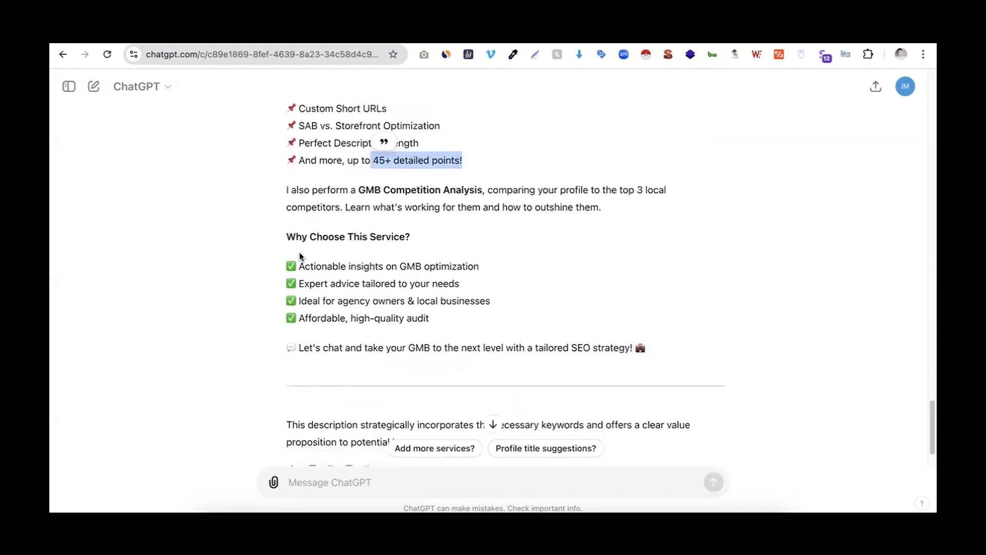
pyautogui.moveTo(323, 265); pyautogui.dragTo(431, 300)
pyautogui.click(406, 322)
pyautogui.scroll(-2, 406, 324)
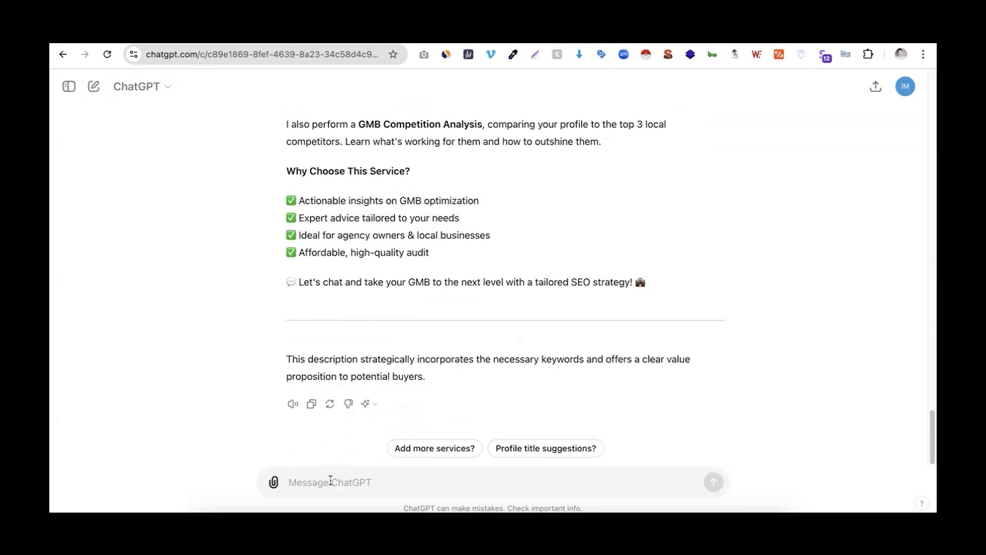
# Ask ChatGPT "Give me an eye catchy title for the gig (60 character limit)".
pyautogui.write('Give me an eye chat')
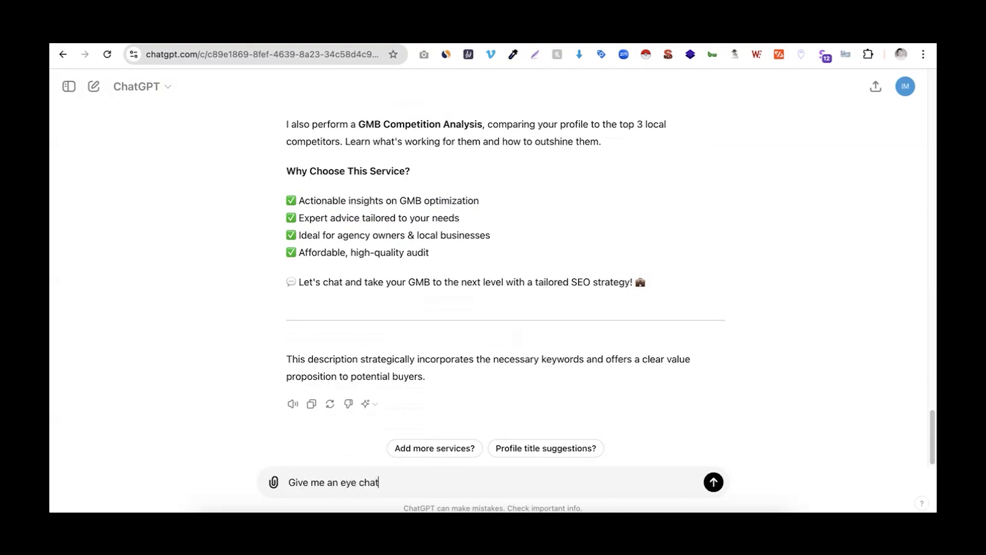
pyautogui.press('BackSpace')
pyautogui.press('BackSpace')
pyautogui.write('athy title')
pyautogui.click(371, 483)
pyautogui.write('chy title for the gig')
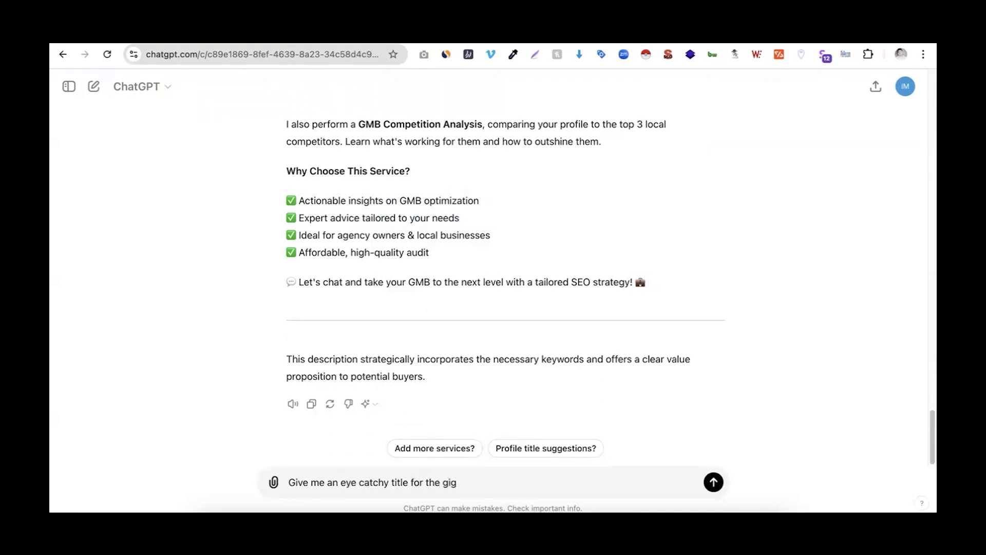
pyautogui.write('(60 character limit')
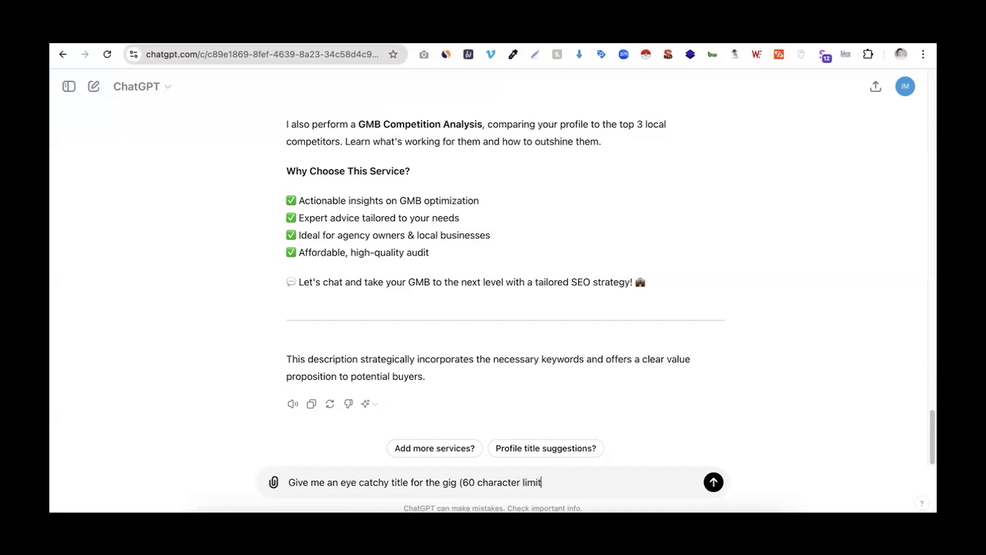
pyautogui.write(')')
pyautogui.press('Return')
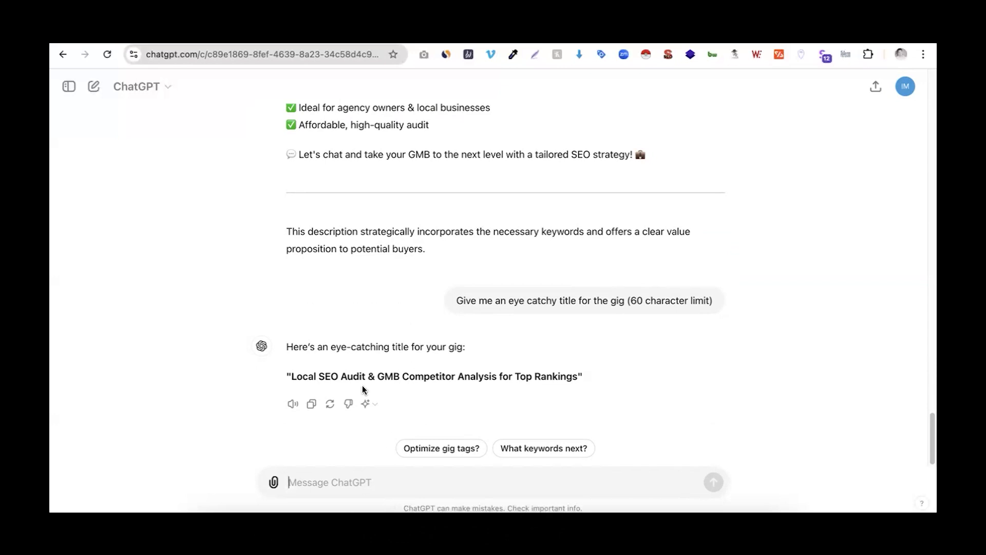
# Review the keywords in the suggested gig title and look back over the competitor's GMB audit gig on Fiverr.
pyautogui.moveTo(377, 376); pyautogui.dragTo(496, 374)
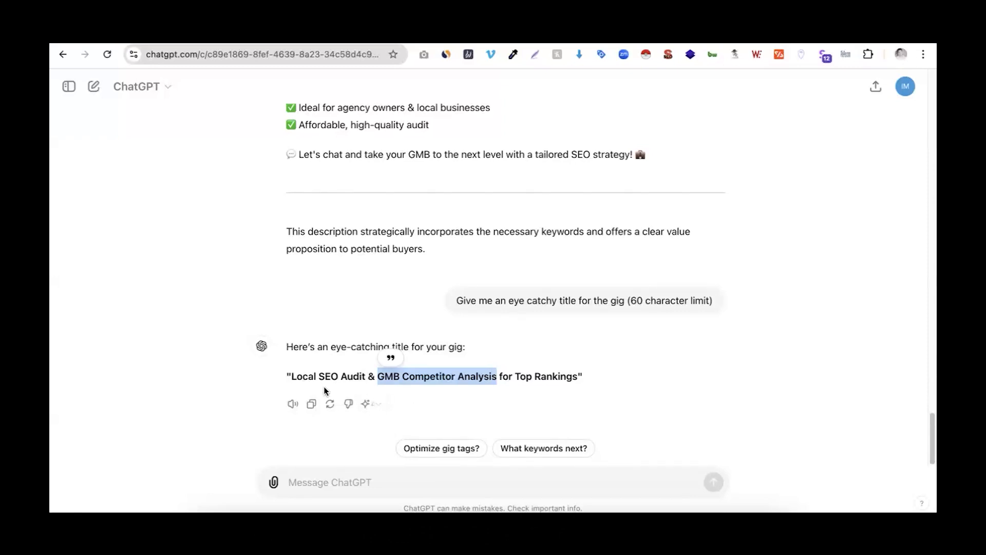
pyautogui.moveTo(291, 376); pyautogui.dragTo(342, 376)
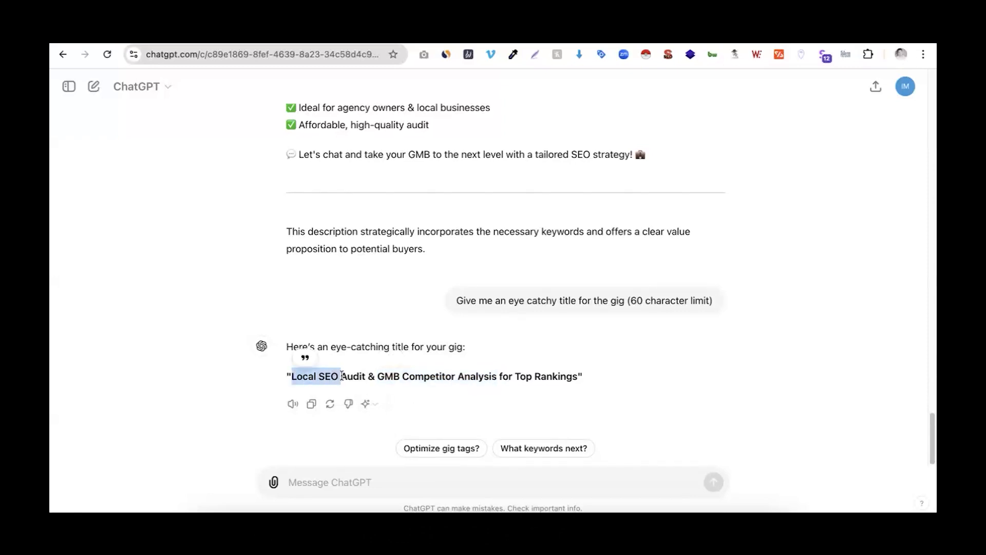
pyautogui.click(373, 374)
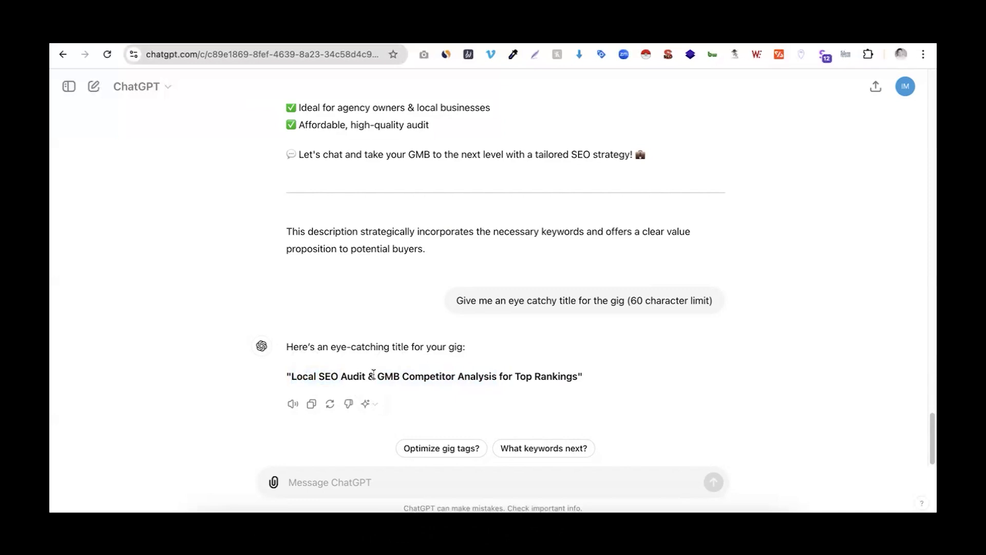
pyautogui.scroll(1, 413, 376)
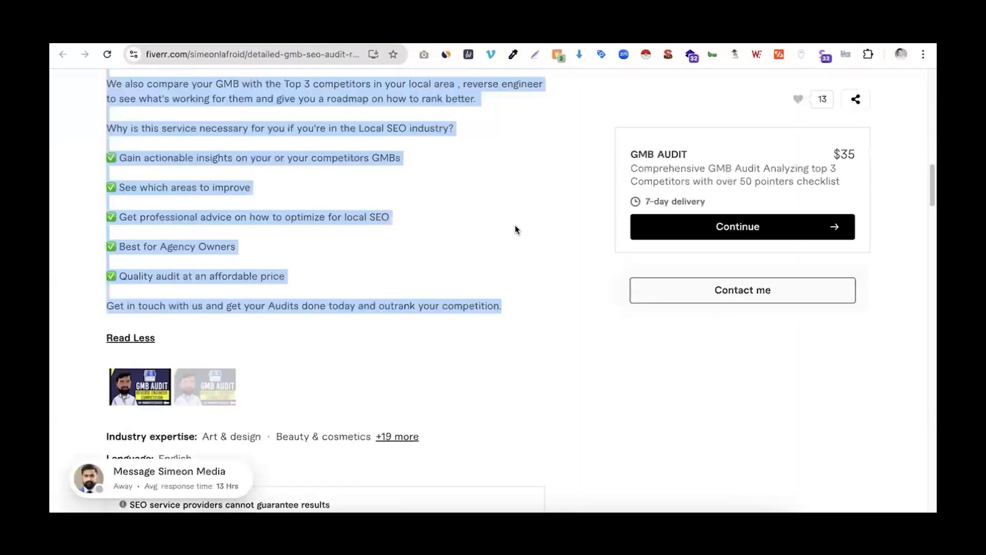
pyautogui.scroll(7, 464, 282)
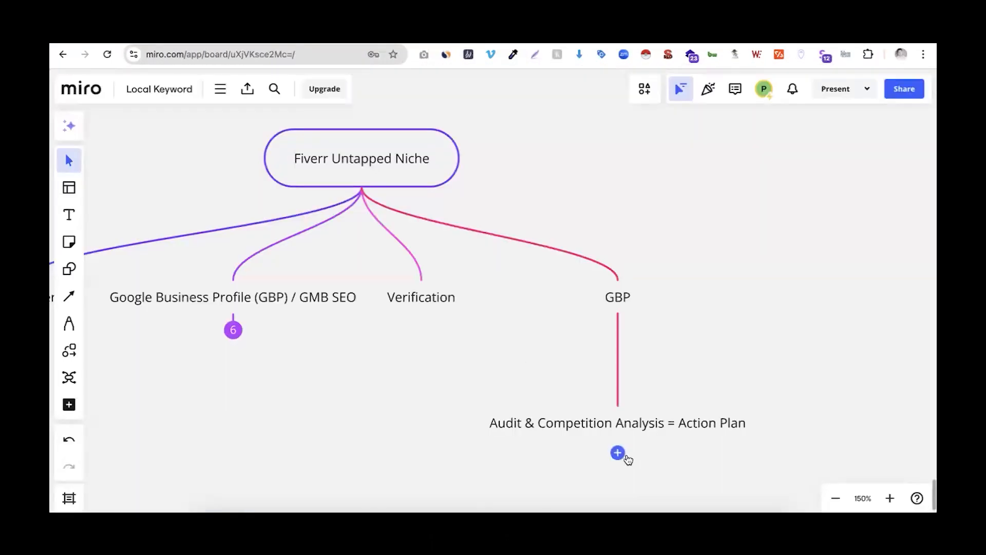
# Add a child topic "Pack 1 - GBP Audit ($50)" under "Audit & Competition Analysis = Action Plan" in the mind map.
pyautogui.scroll(-5, 520, 445)
pyautogui.scroll(5, 521, 445)
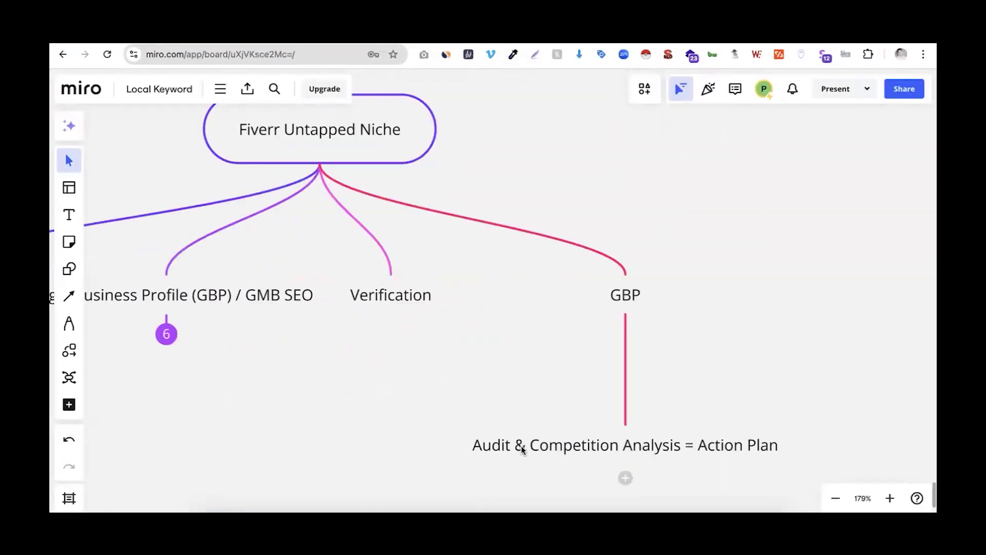
pyautogui.click(521, 445)
pyautogui.doubleClick(539, 389)
pyautogui.press('Tab')
pyautogui.write('Pack - GMB')
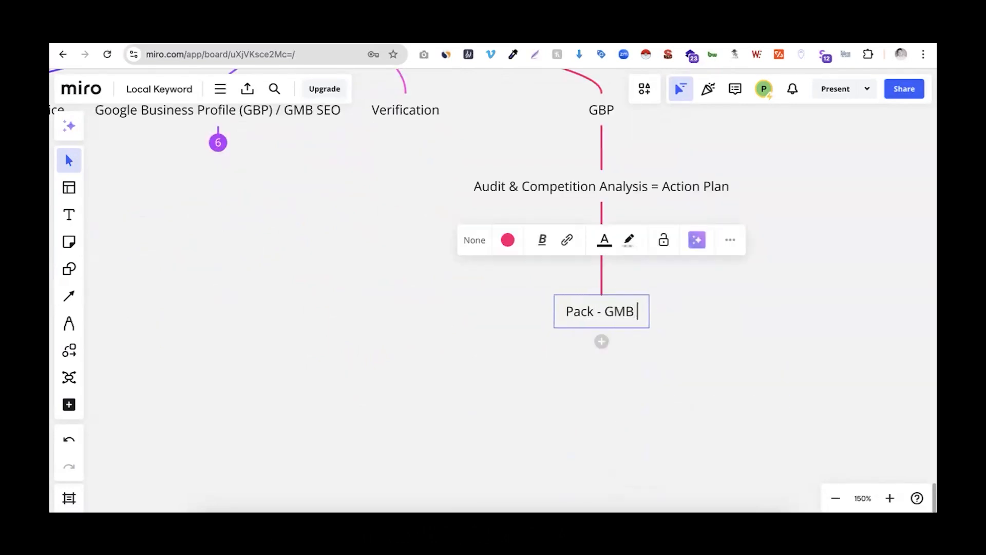
pyautogui.press('BackSpace')
pyautogui.press('BackSpace')
pyautogui.write('P')
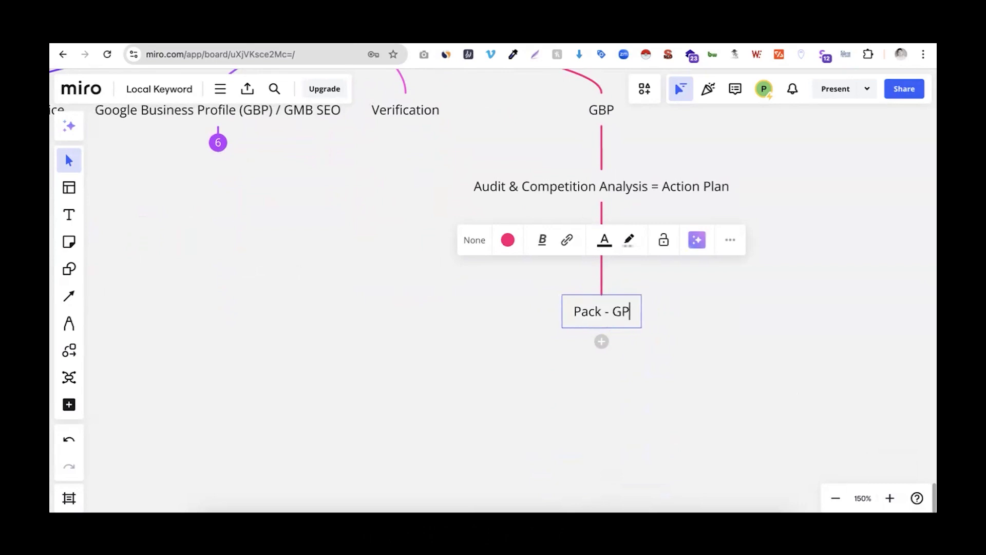
pyautogui.press('BackSpace')
pyautogui.write('BP Au')
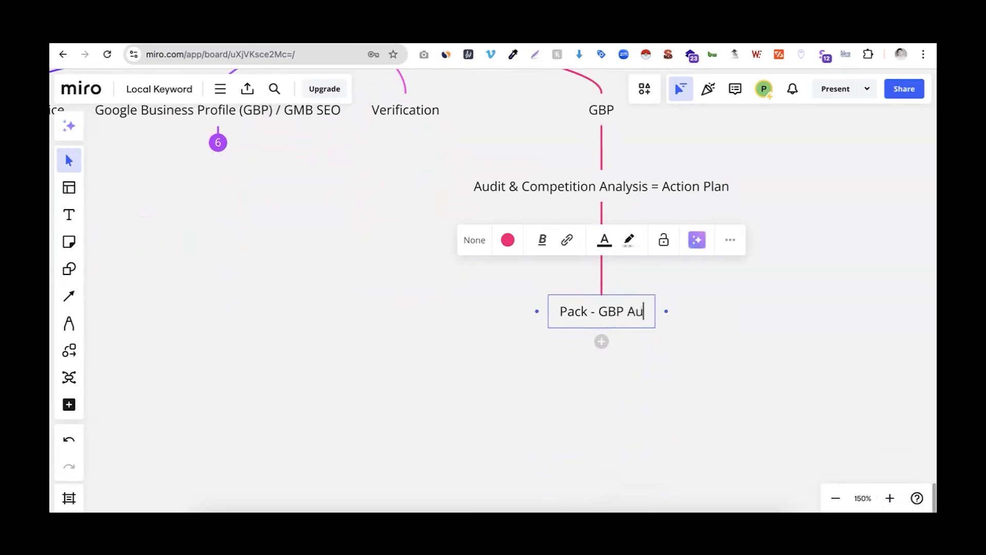
pyautogui.write('dit (')
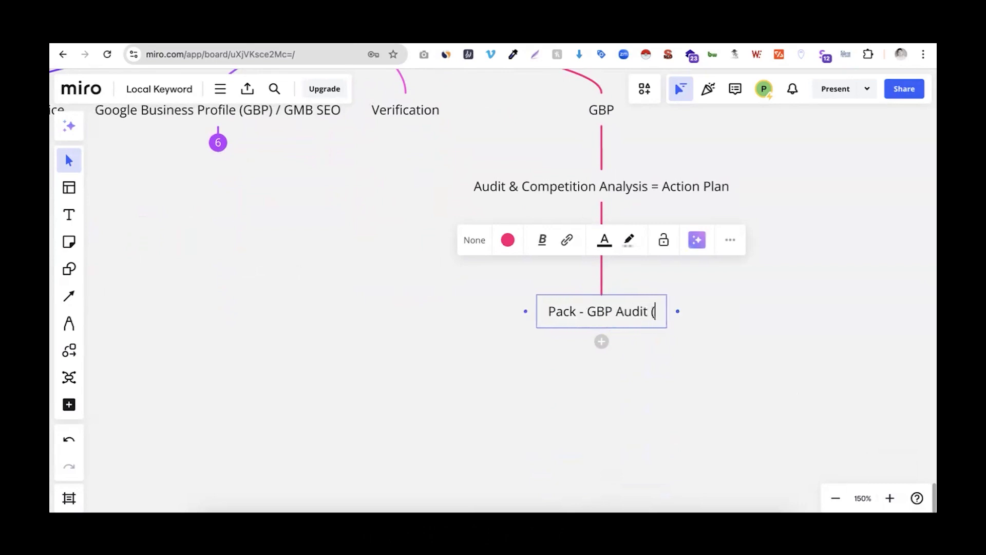
pyautogui.write('$50)')
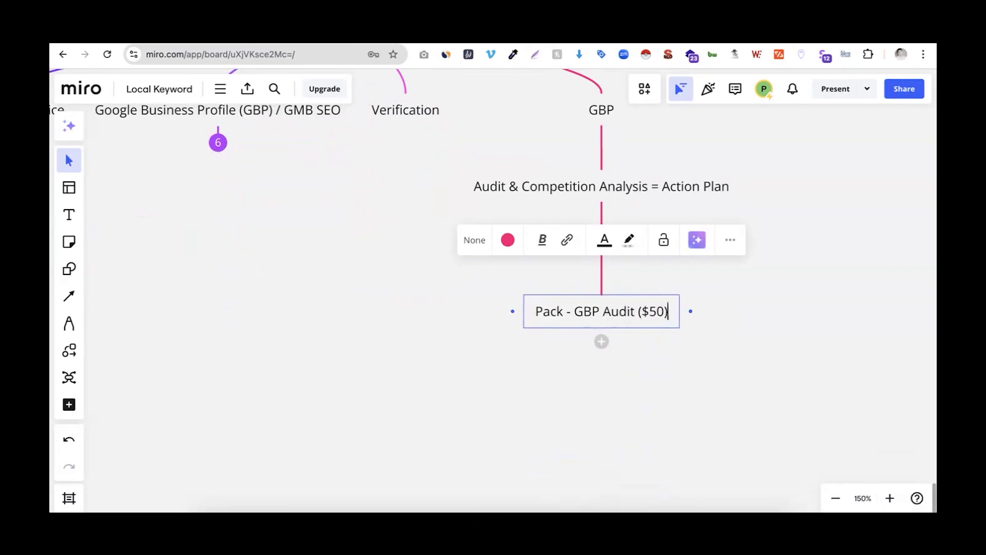
pyautogui.press('Return')
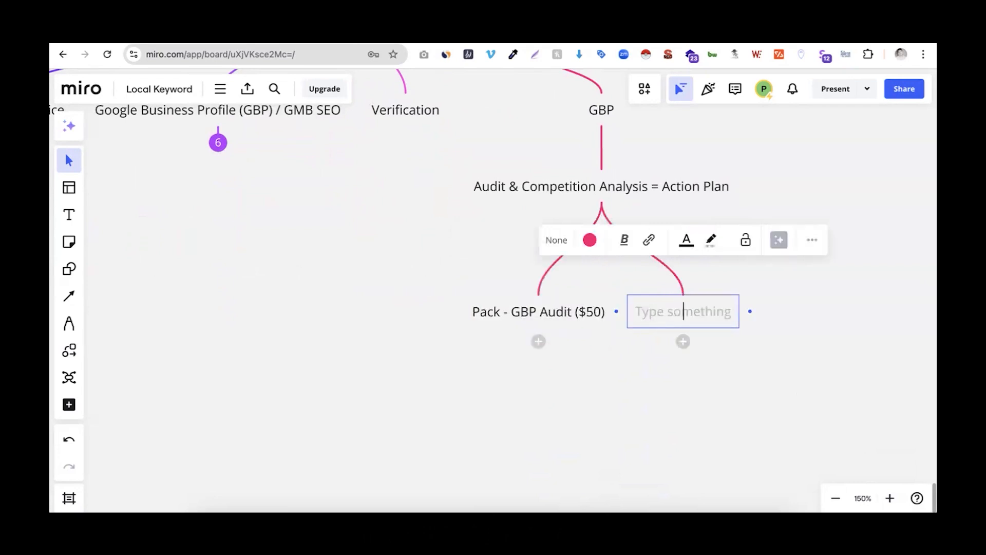
pyautogui.click(501, 312)
pyautogui.write('1')
# Name the empty sibling topic beside Pack 1 "Pack 2 - GBP Audit & Competition Analysis".
pyautogui.click(688, 313)
pyautogui.click(688, 312)
pyautogui.write('Pack 2 - ')
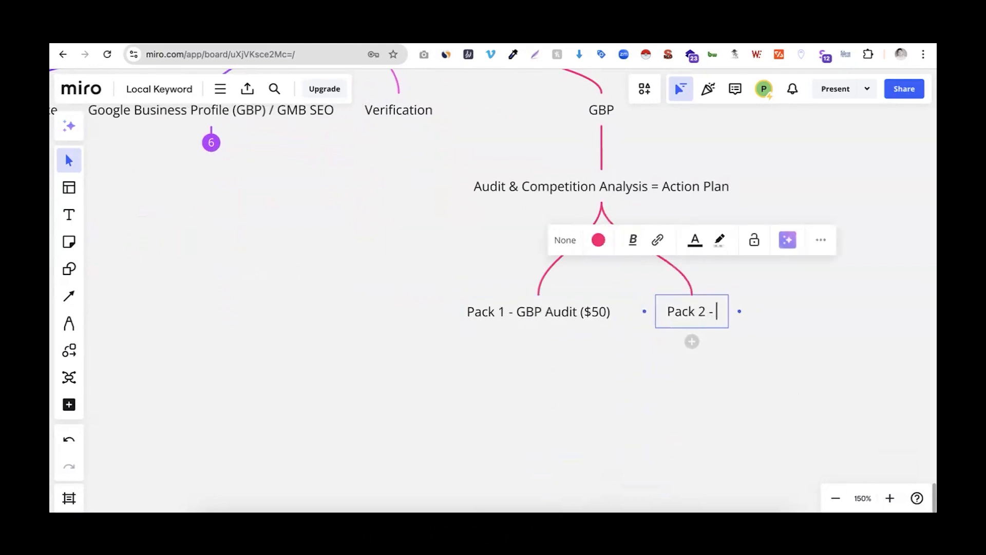
pyautogui.write('GBP Audit &')
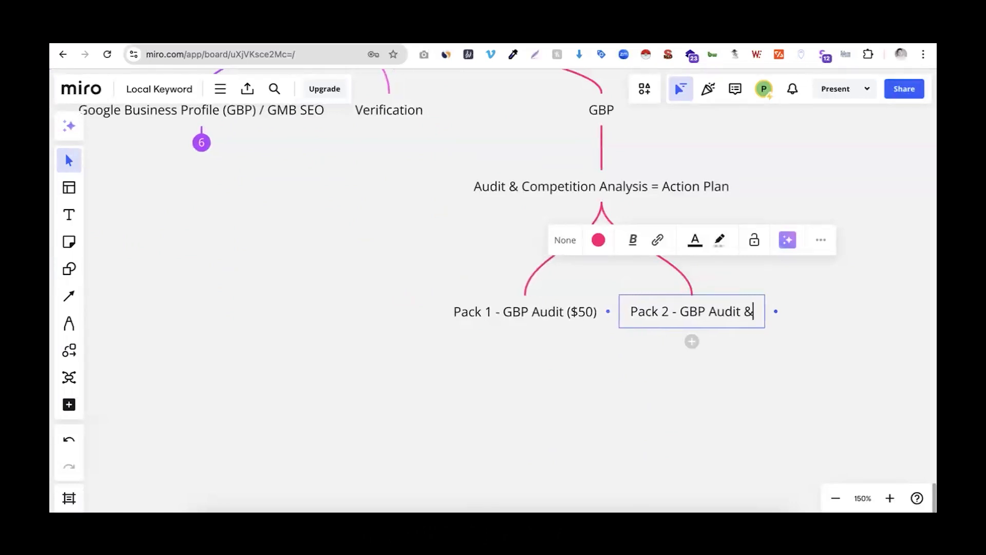
pyautogui.write(' Competi')
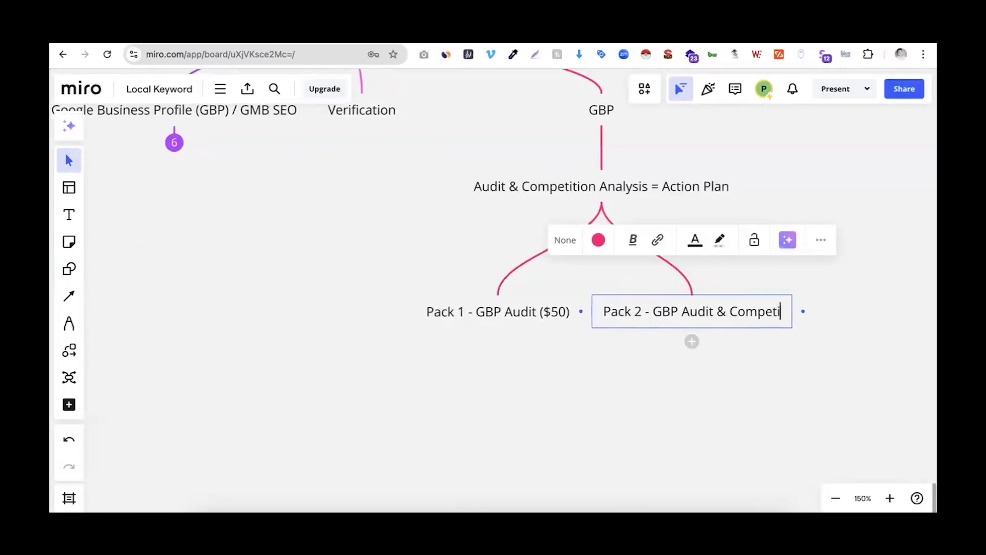
pyautogui.write('tion An')
pyautogui.write('alysis')
# Reword the Pack 2 topic to read "GBP Audit & 3 Competitor Analysis".
pyautogui.click(692, 311)
pyautogui.write('3')
pyautogui.click(769, 312)
pyautogui.press('BackSpace')
pyautogui.press('BackSpace')
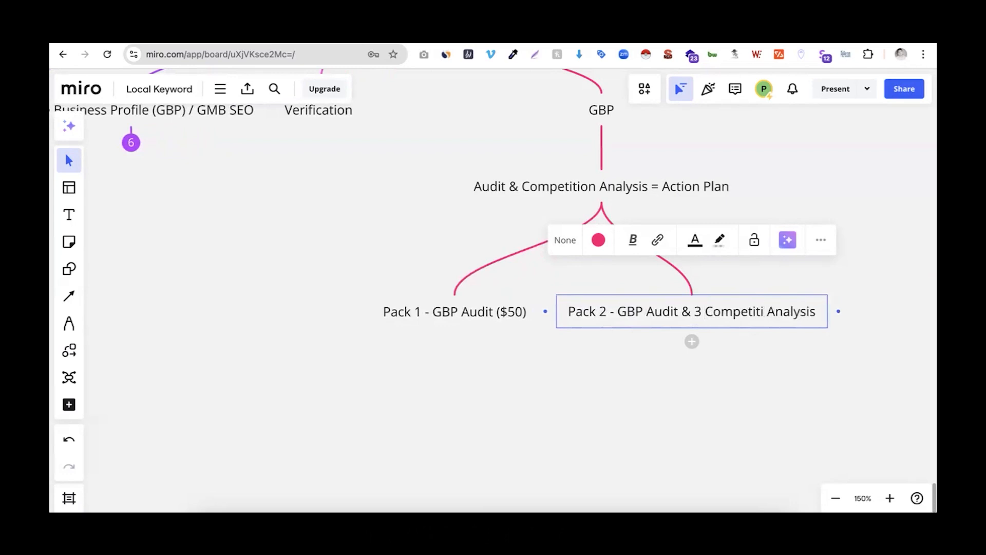
pyautogui.press('BackSpace')
pyautogui.write('r')
pyautogui.press('BackSpace')
pyautogui.write('or')
# Append the price "($)100" to the end of the Pack 2 topic.
pyautogui.click(824, 316)
pyautogui.write('(')
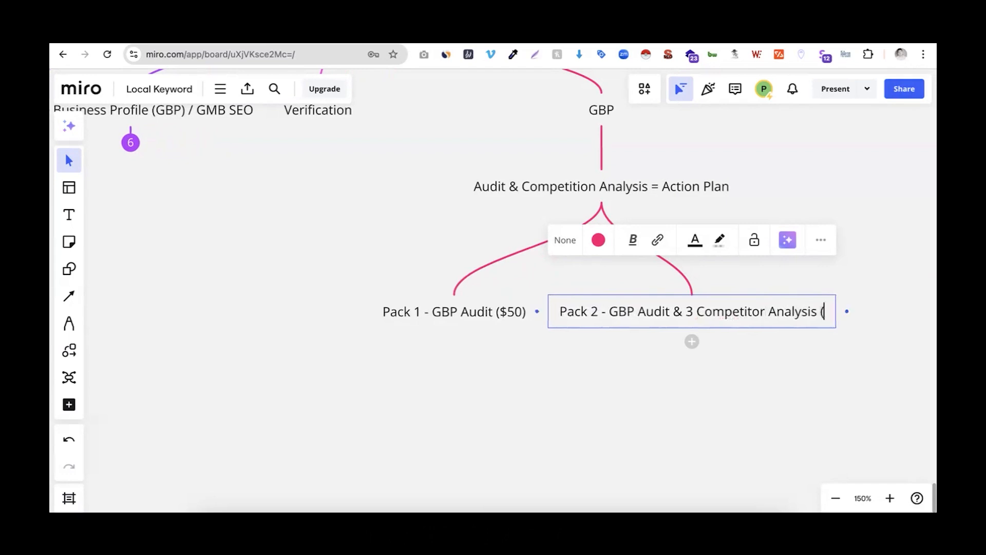
pyautogui.write('100')
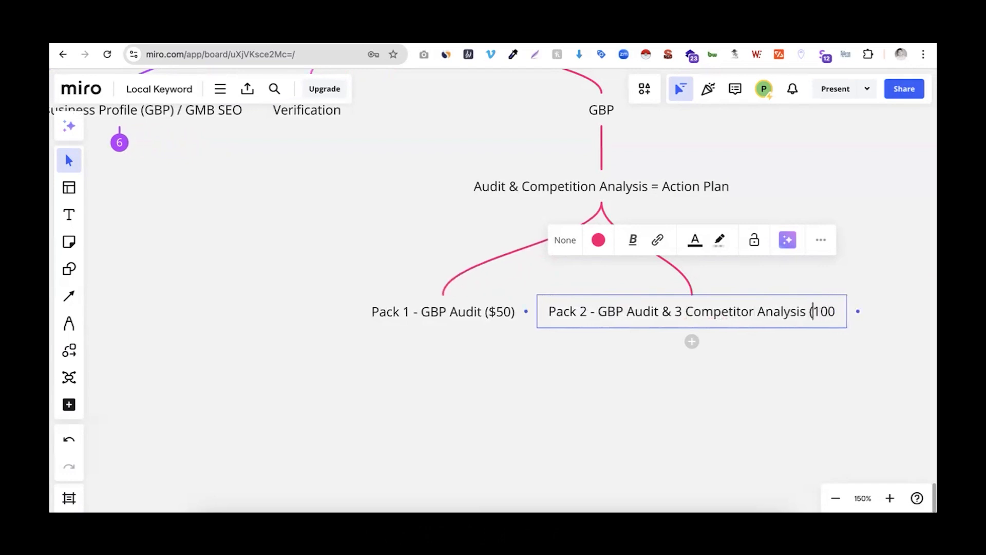
pyautogui.write('$)')
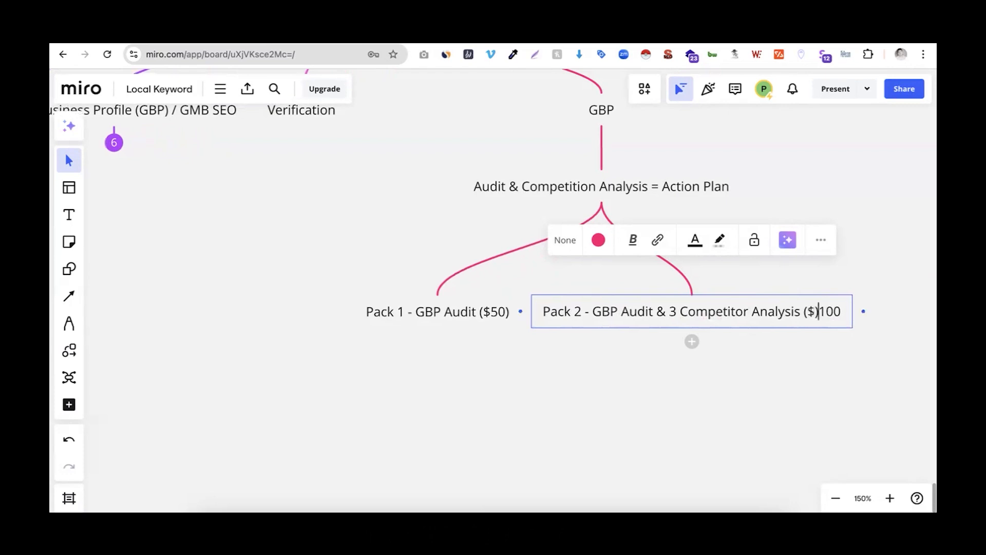
# Add a third sibling topic named "Pack 3 - Full Local SEO Audit & Competitor Analysis".
pyautogui.press('Return')
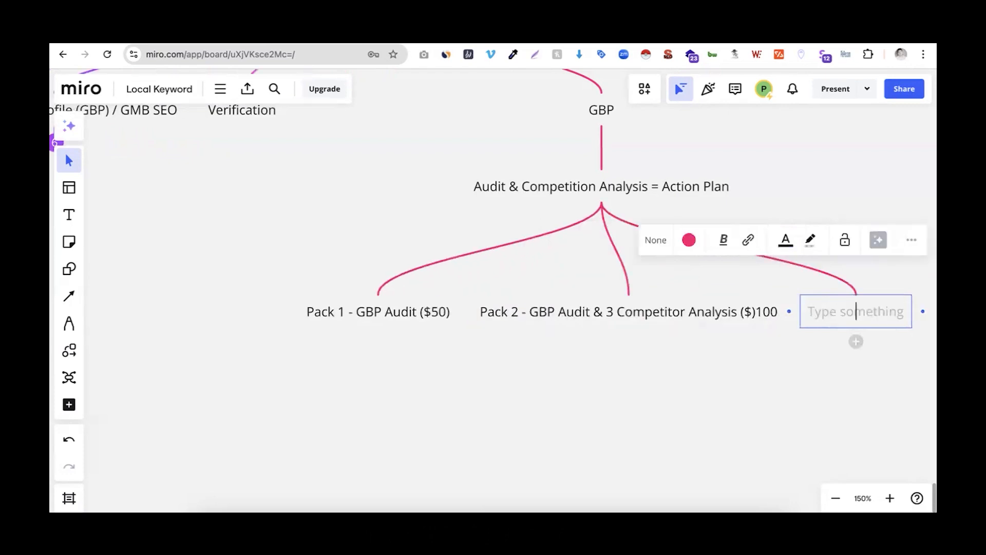
pyautogui.write('Pack 3 - Lo')
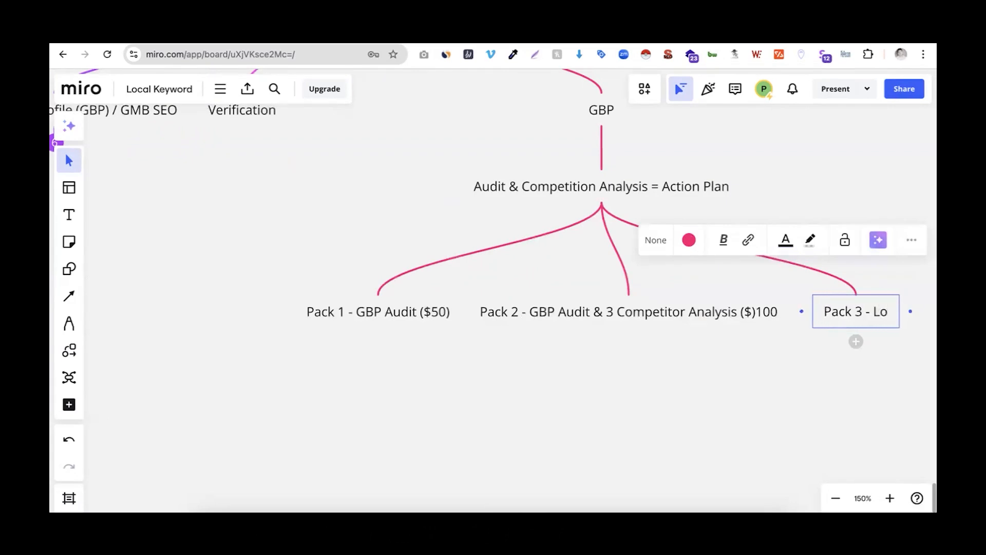
pyautogui.press('BackSpace')
pyautogui.press('BackSpace')
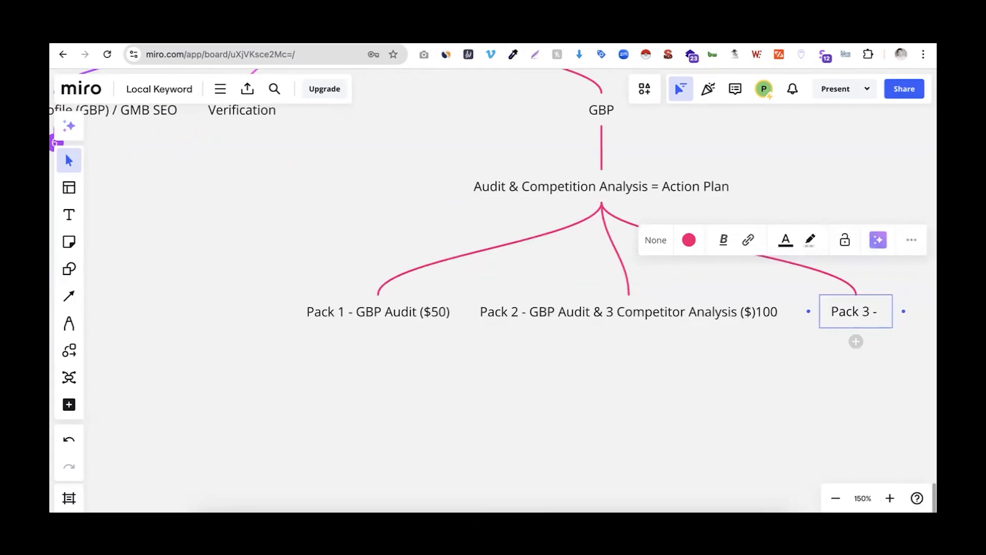
pyautogui.write('Full Local SEO')
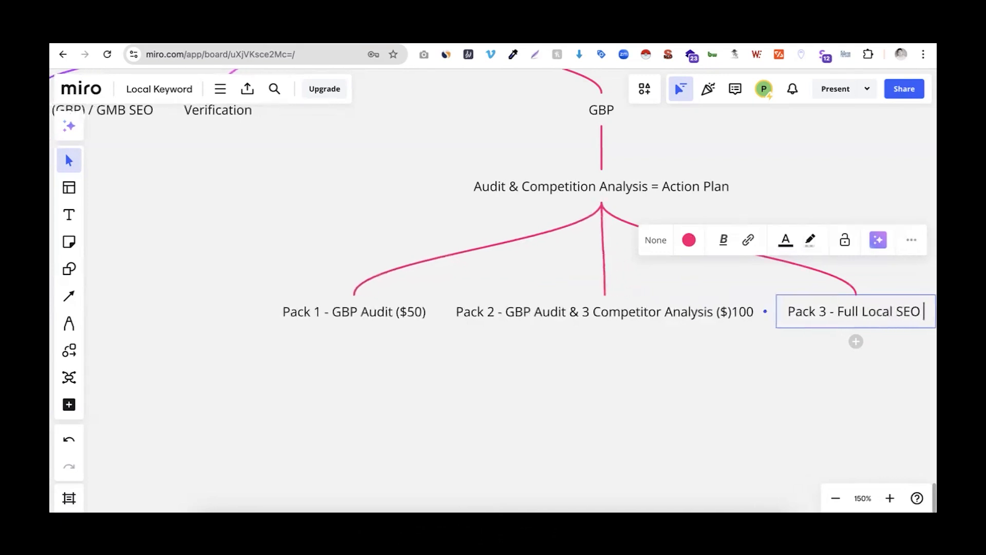
pyautogui.write(' Au')
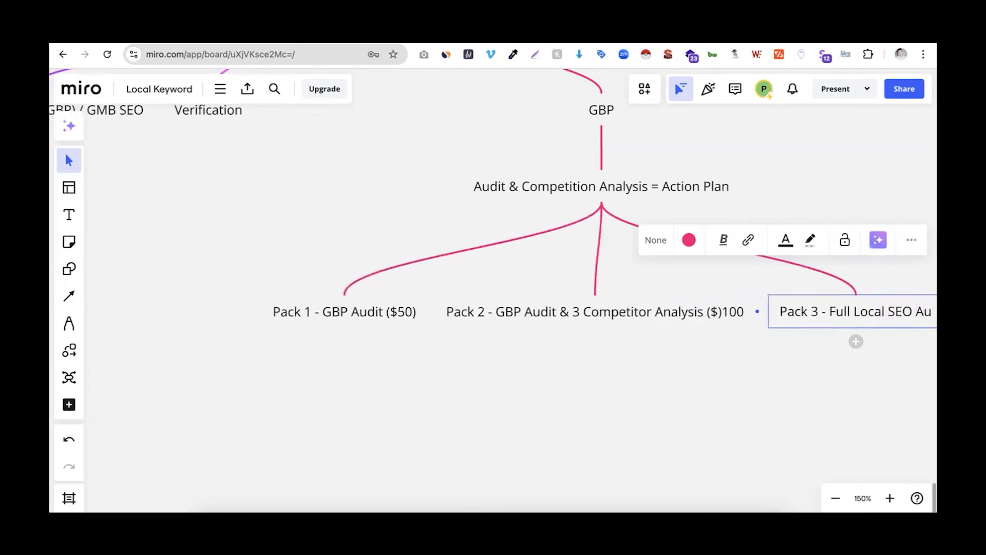
pyautogui.write('dit')
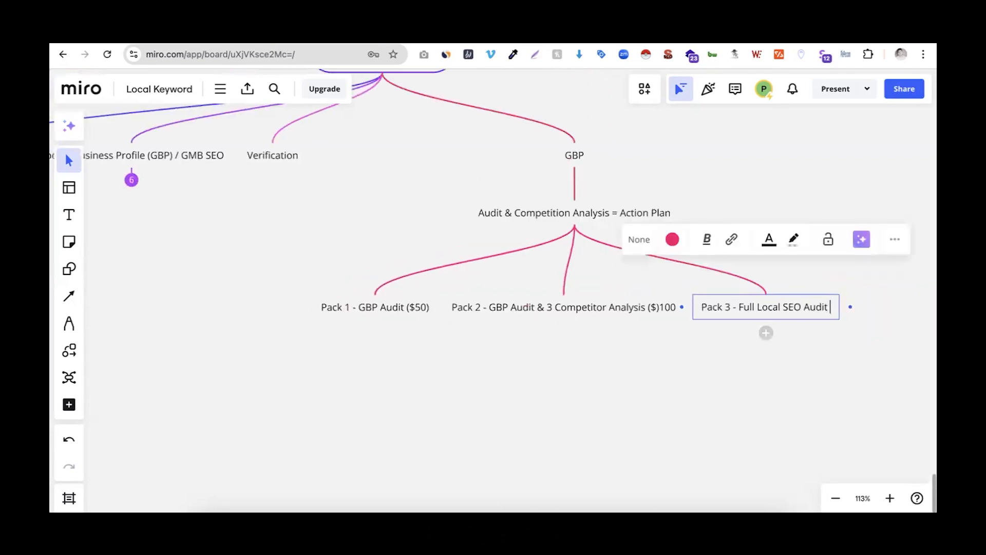
pyautogui.write(' & Compe')
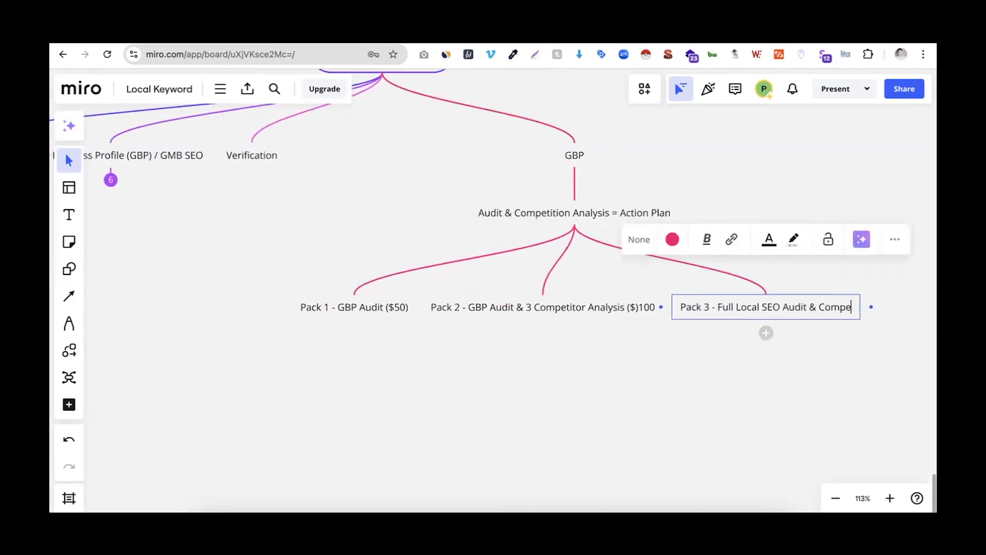
pyautogui.write('titor')
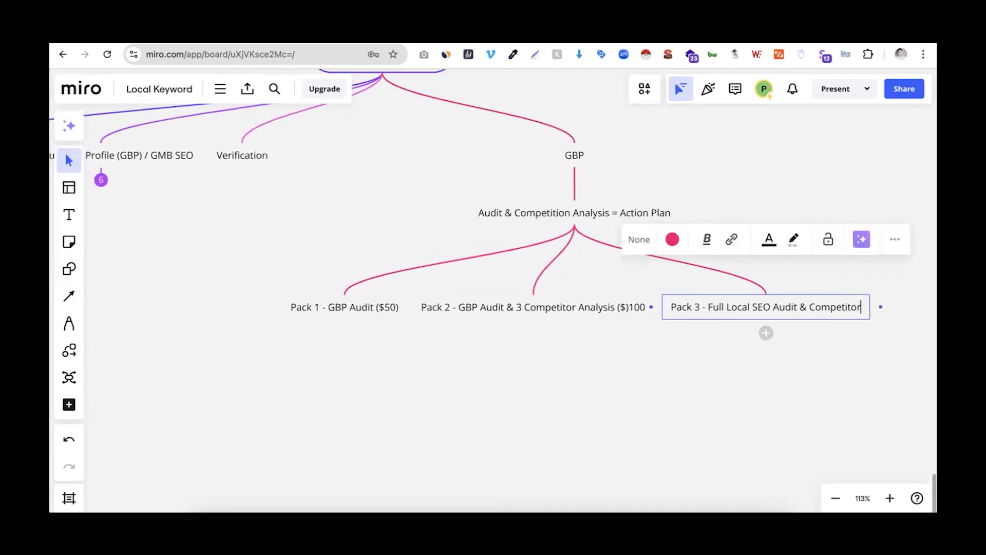
pyautogui.write(' Analysis')
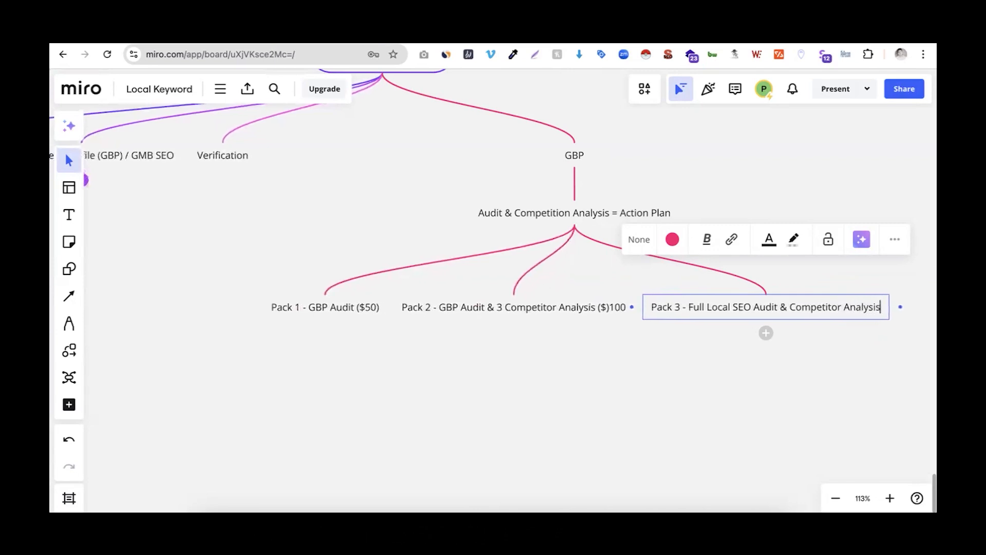
pyautogui.click(662, 436)
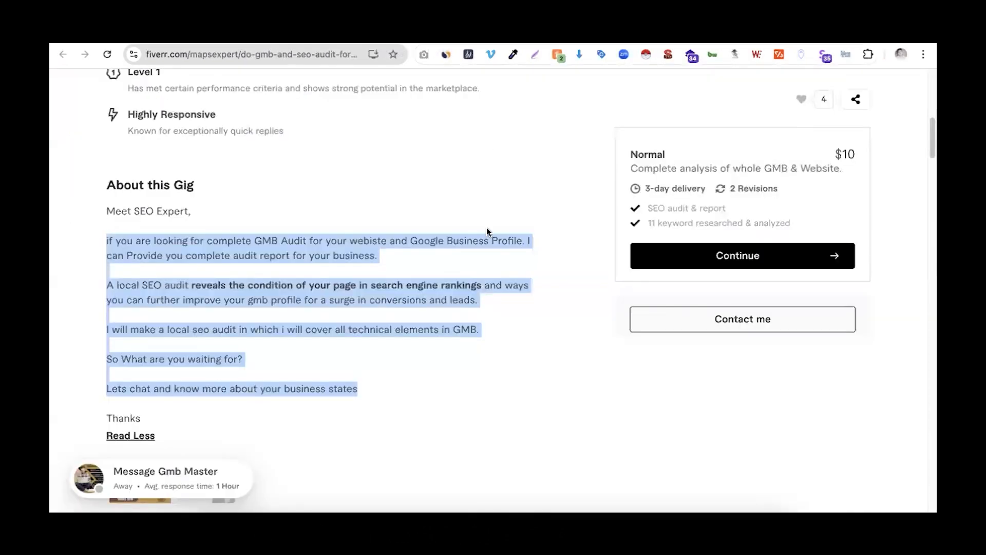
# Look over the competitor's "I will do local seo audit for gmb listing" gig on Fiverr, from its title and description to the portfolio.
pyautogui.scroll(3, 487, 232)
pyautogui.scroll(7, 486, 229)
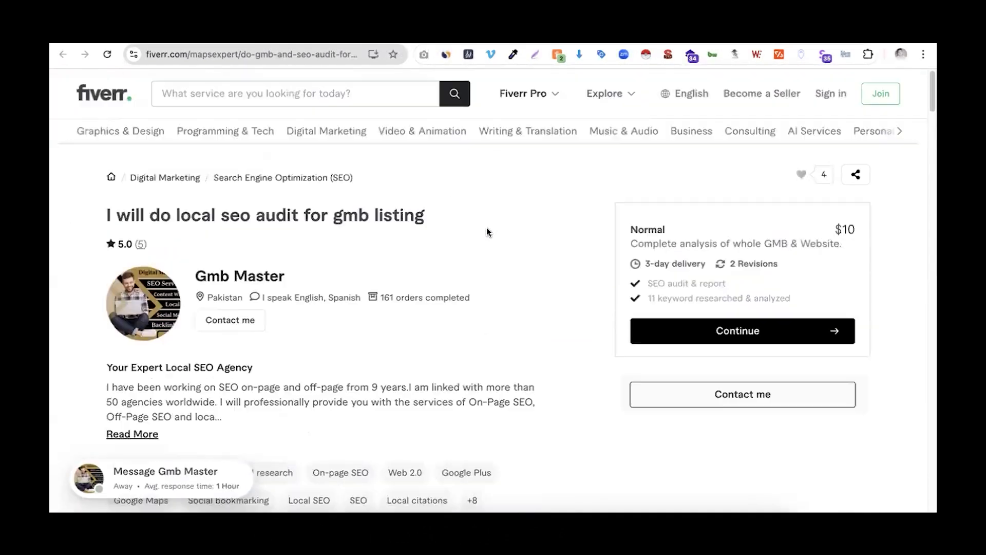
pyautogui.scroll(-6, 487, 227)
pyautogui.scroll(-7, 486, 227)
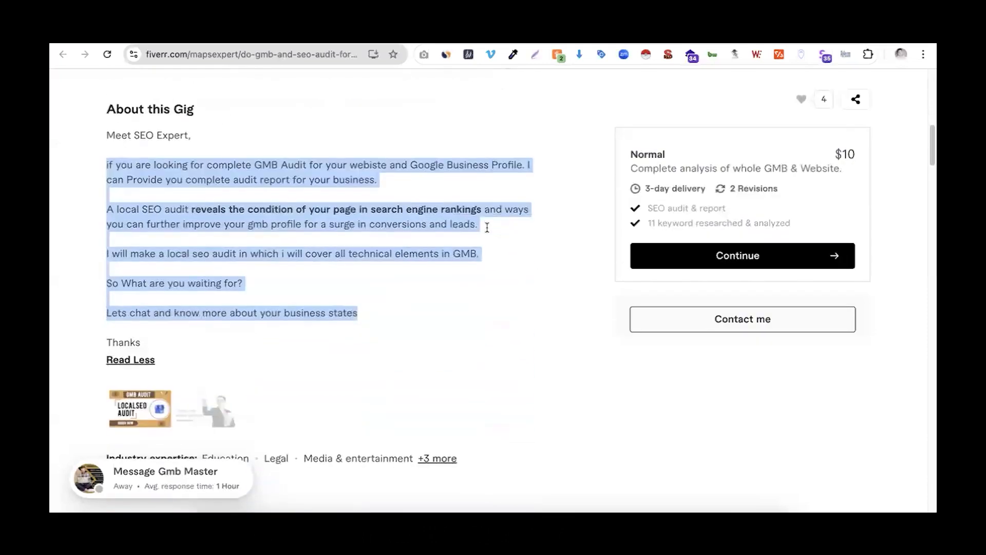
pyautogui.scroll(-5, 487, 232)
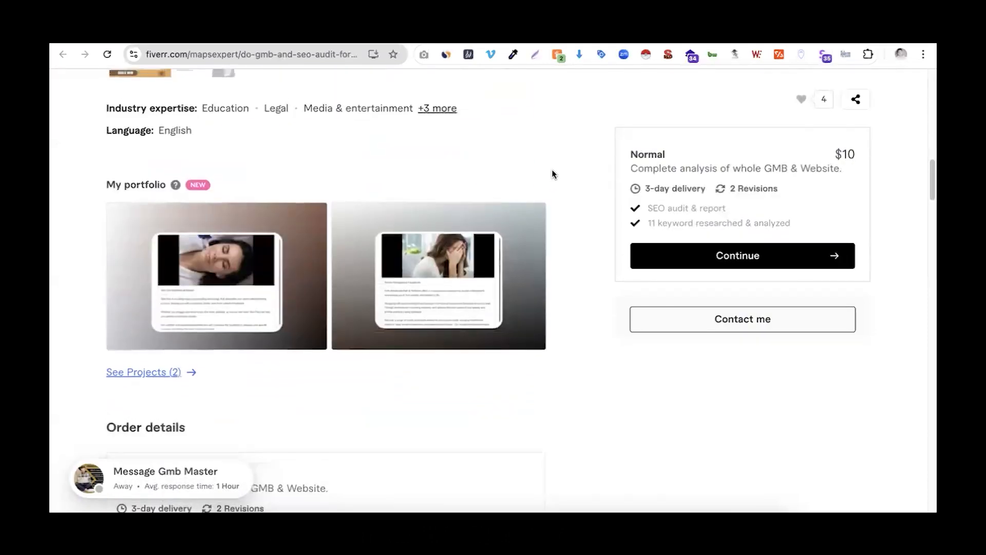
pyautogui.scroll(5, 552, 173)
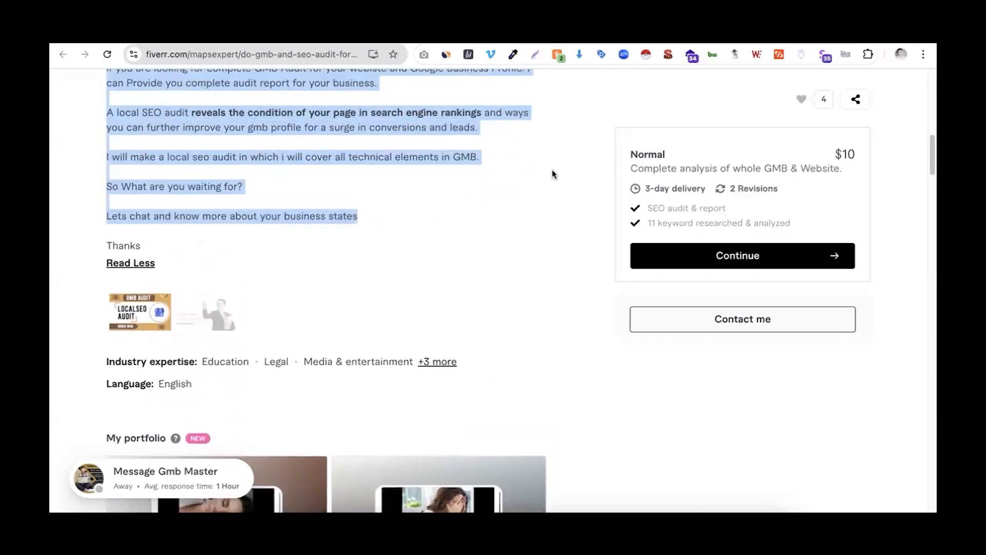
pyautogui.scroll(4, 553, 174)
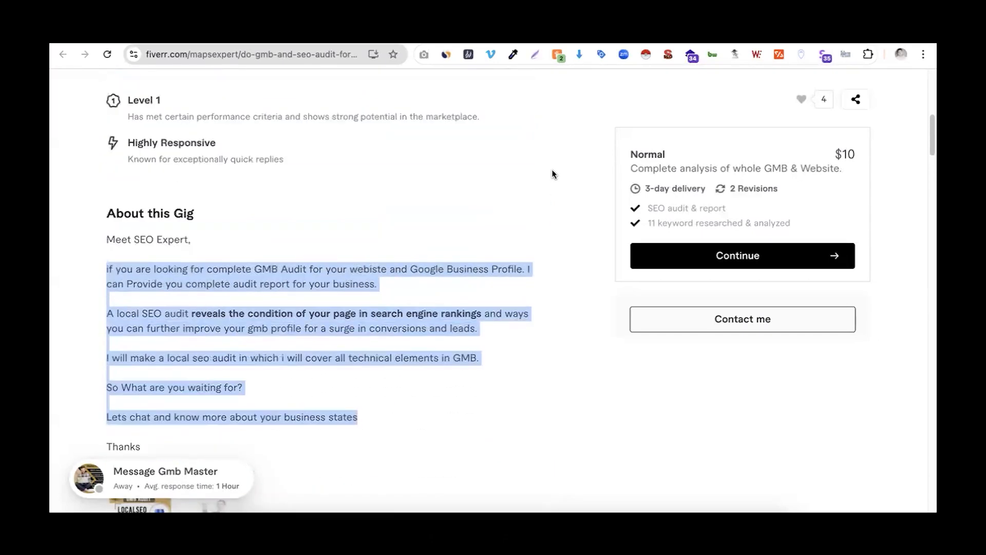
# Expand the seller's full list of skill tags and examine the keywords from "Google My Business" to "Facebook ads" alongside the gig title.
pyautogui.scroll(7, 552, 174)
pyautogui.scroll(-2, 552, 173)
pyautogui.scroll(-1, 551, 174)
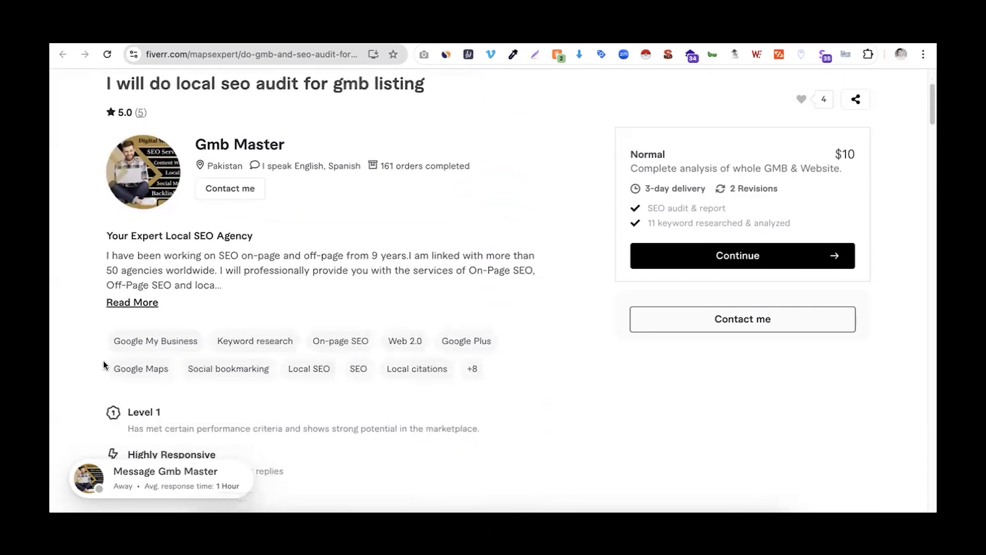
pyautogui.moveTo(103, 360); pyautogui.dragTo(498, 382)
pyautogui.click(471, 369)
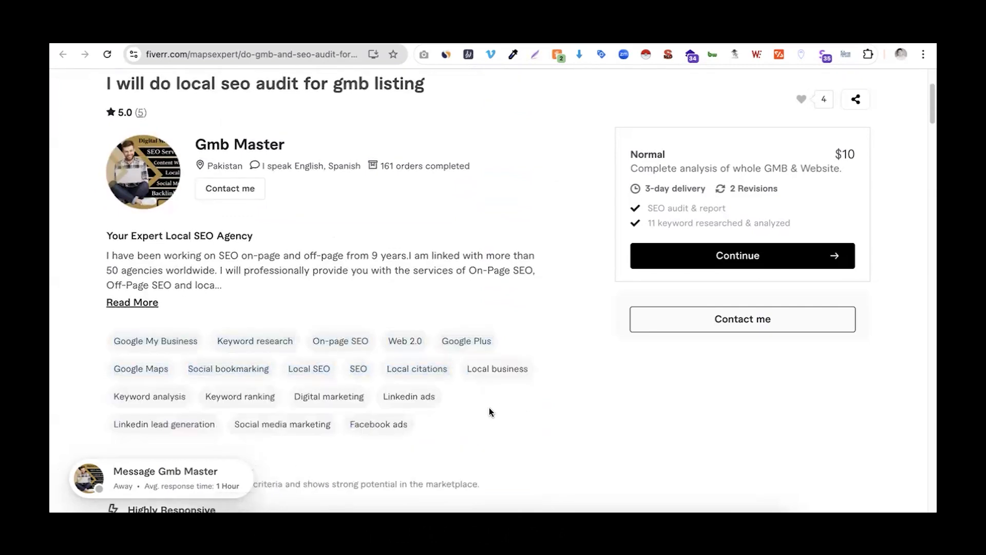
pyautogui.scroll(-1, 476, 409)
pyautogui.moveTo(108, 293); pyautogui.dragTo(457, 383)
pyautogui.click(459, 385)
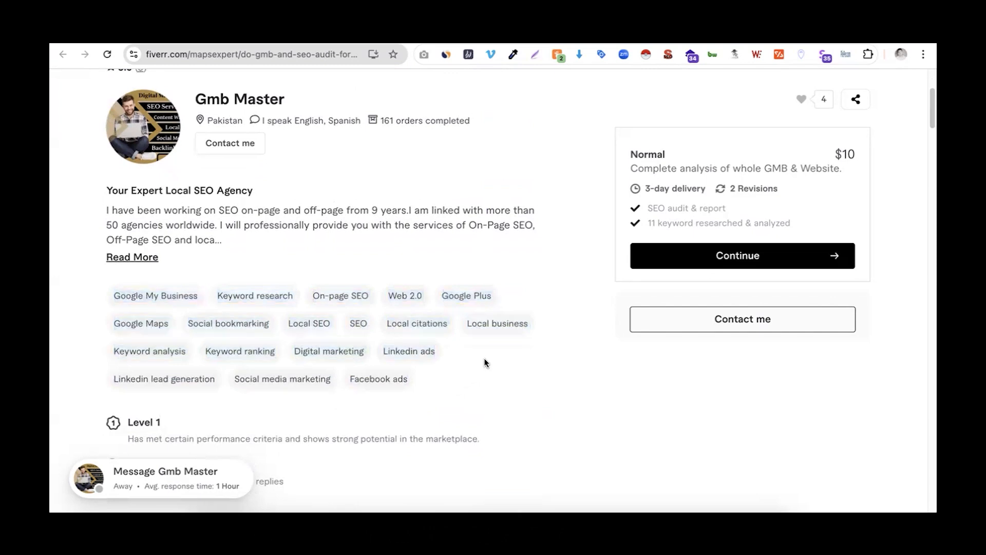
pyautogui.scroll(-1, 341, 238)
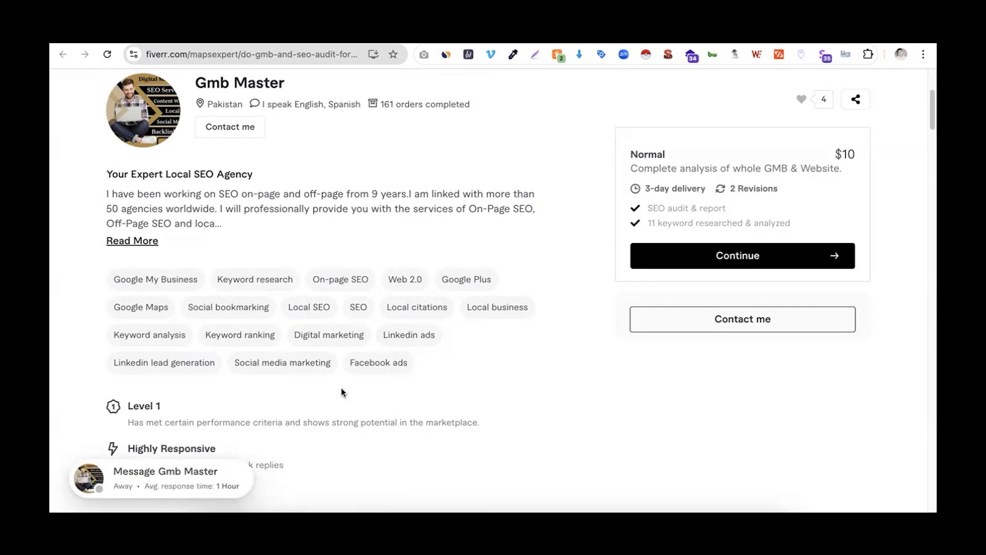
pyautogui.moveTo(104, 280); pyautogui.dragTo(324, 338)
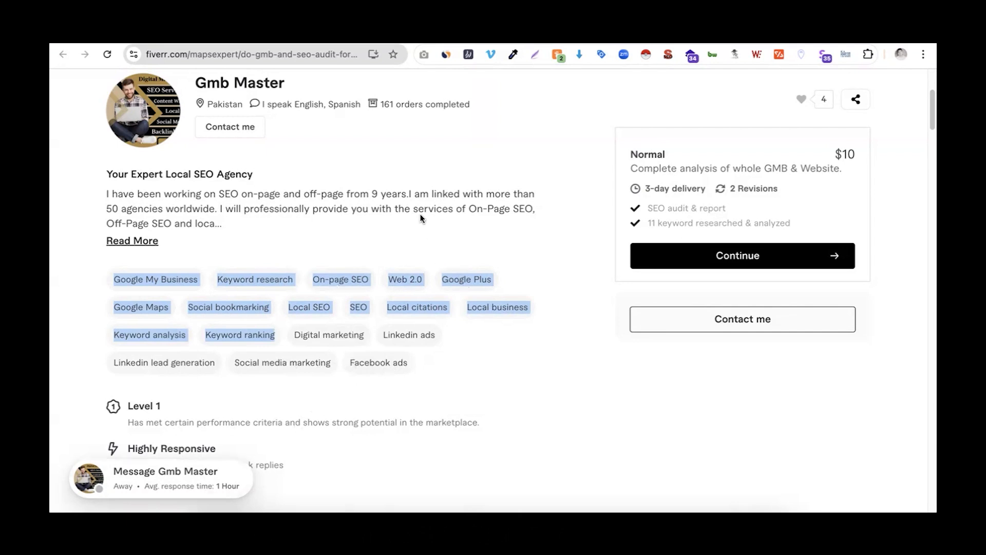
pyautogui.scroll(4, 401, 189)
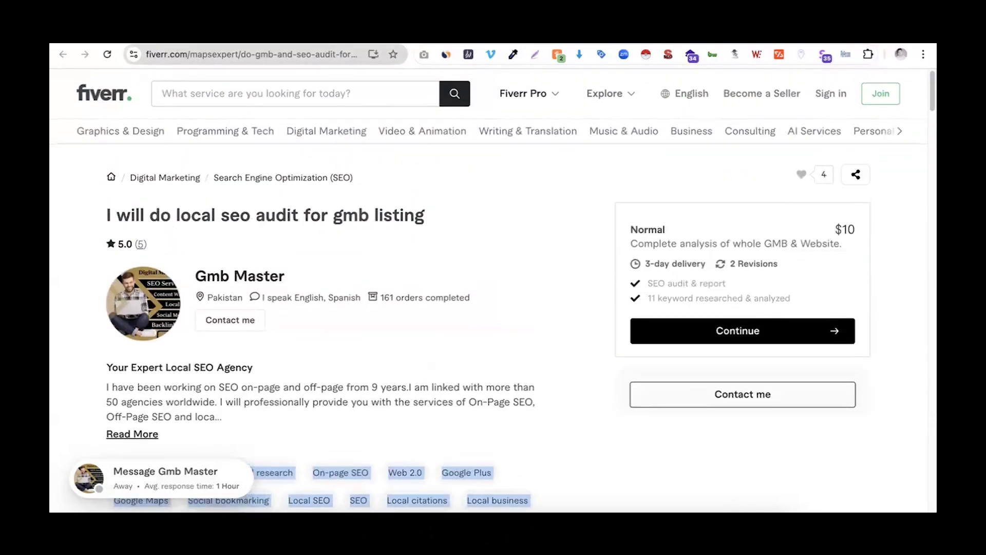
# Check the package plan in Miro against the Fiverr search results for "GMB SEO Audit", ending back on the Miro board.
pyautogui.click(431, 34)
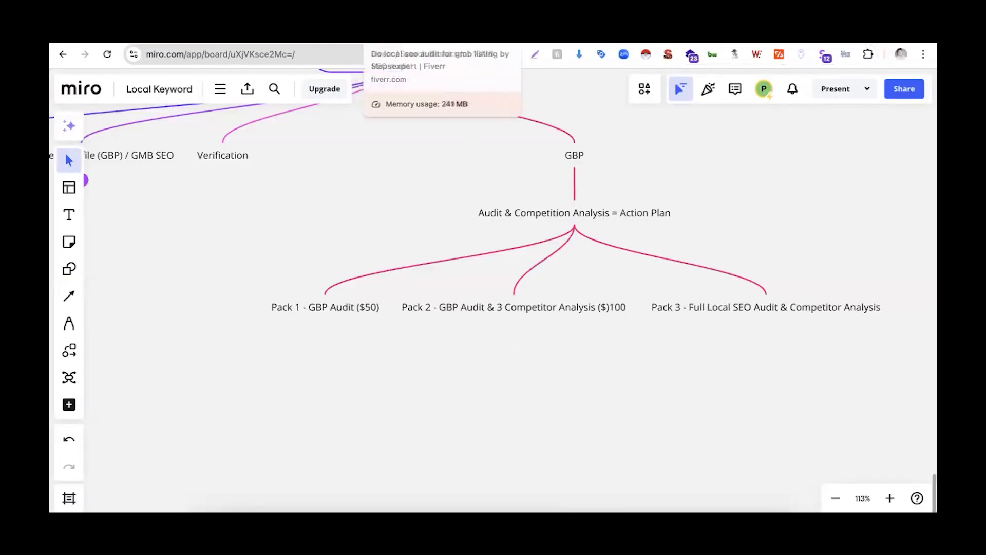
pyautogui.click(457, 34)
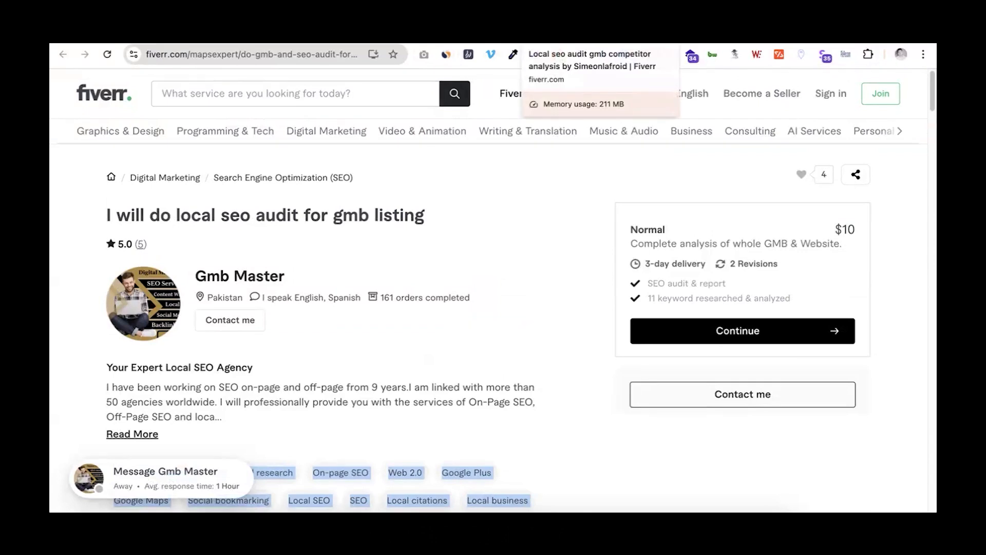
pyautogui.click(553, 34)
pyautogui.click(619, 34)
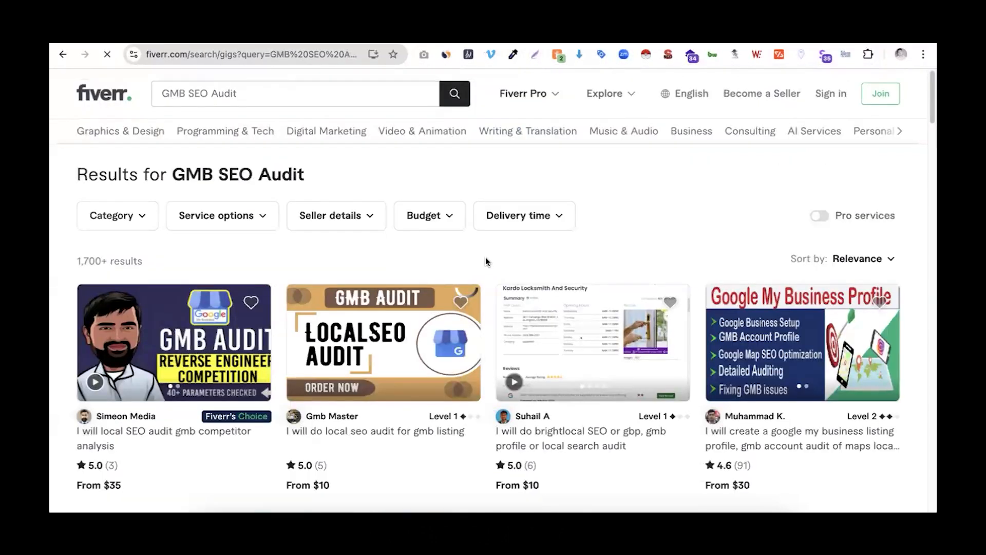
pyautogui.scroll(-2, 493, 288)
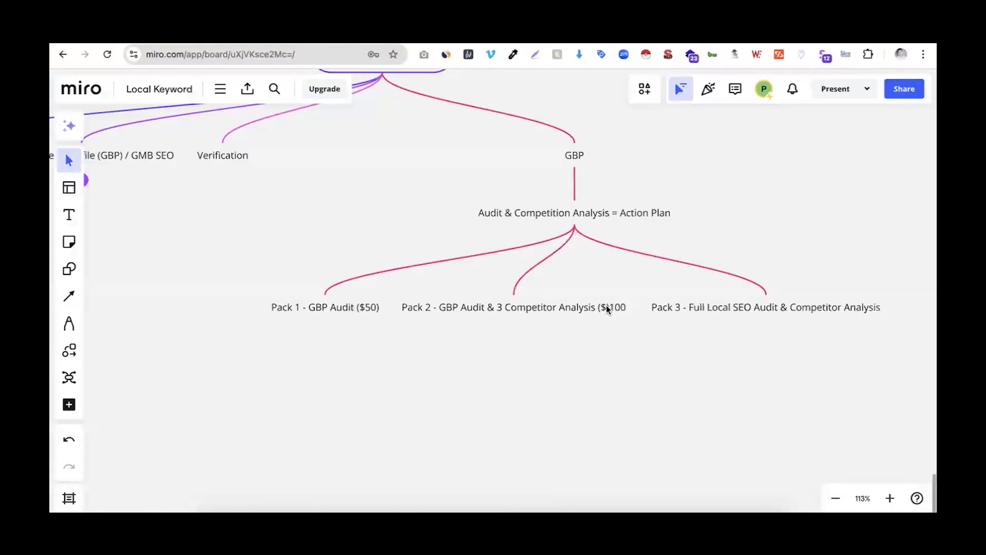
# Append "& Action Plan" to the end of the Pack 1 topic, after the price.
pyautogui.moveTo(756, 303)
pyautogui.click(709, 311)
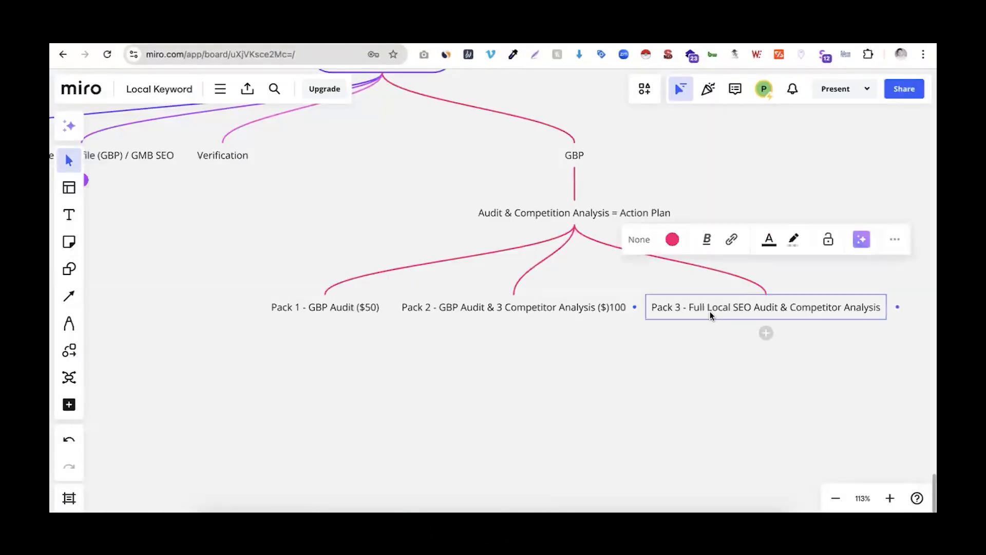
pyautogui.doubleClick(794, 310)
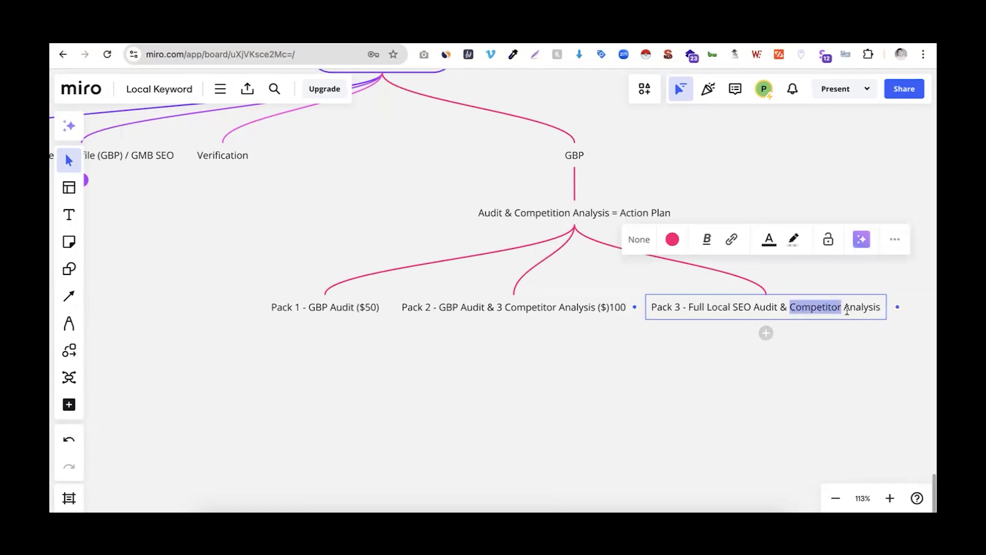
pyautogui.click(878, 307)
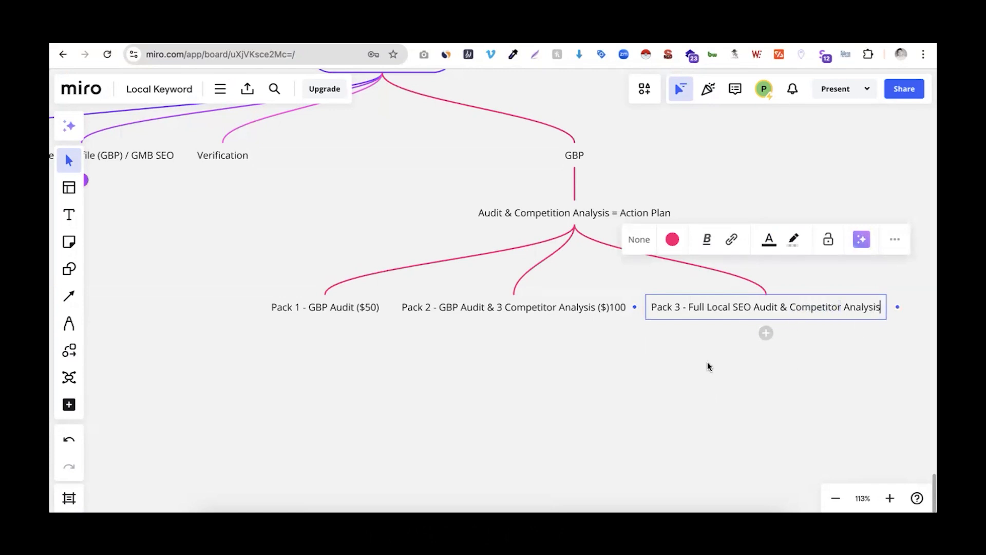
pyautogui.click(378, 307)
pyautogui.click(379, 314)
pyautogui.write('&')
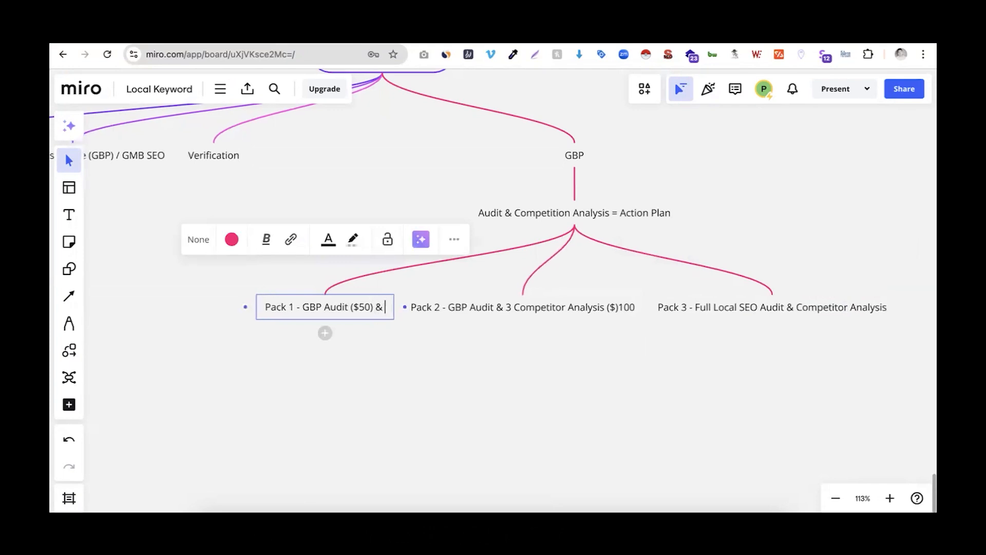
pyautogui.write(' Action Plan')
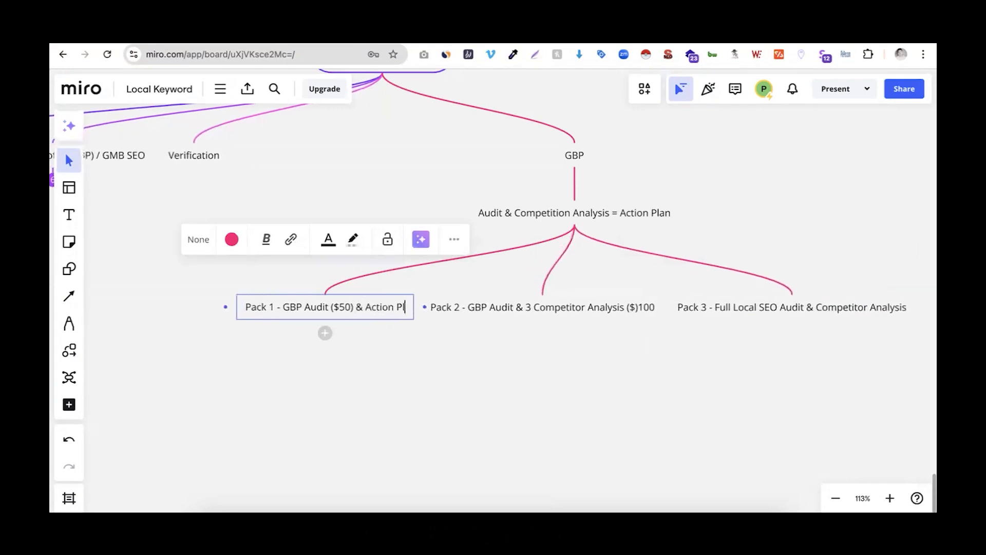
# Copy "& Action Plan" from the Pack 1 topic and add it to the end of the Pack 2 topic.
pyautogui.keyDown('shift'); pyautogui.click(349, 308); pyautogui.keyUp('shift')
pyautogui.hotkey('ctrl', 'c')
pyautogui.click(565, 309)
pyautogui.click(660, 308)
pyautogui.hotkey('ctrl', 'v')
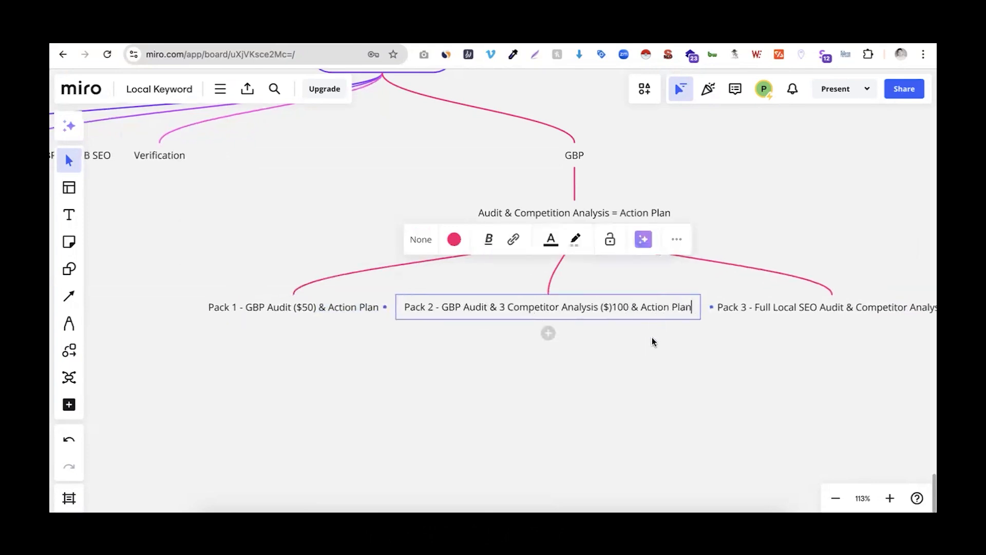
# Add the copied "& Action Plan" to the end of the Pack 3 topic and finish editing it.
pyautogui.click(795, 310)
pyautogui.click(795, 310)
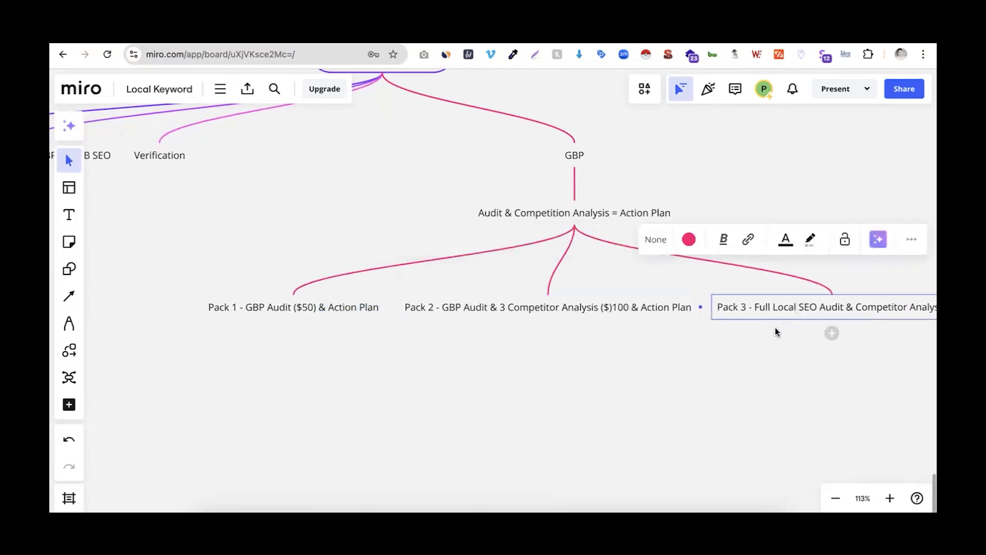
pyautogui.press('End')
pyautogui.hotkey('ctrl', 'v')
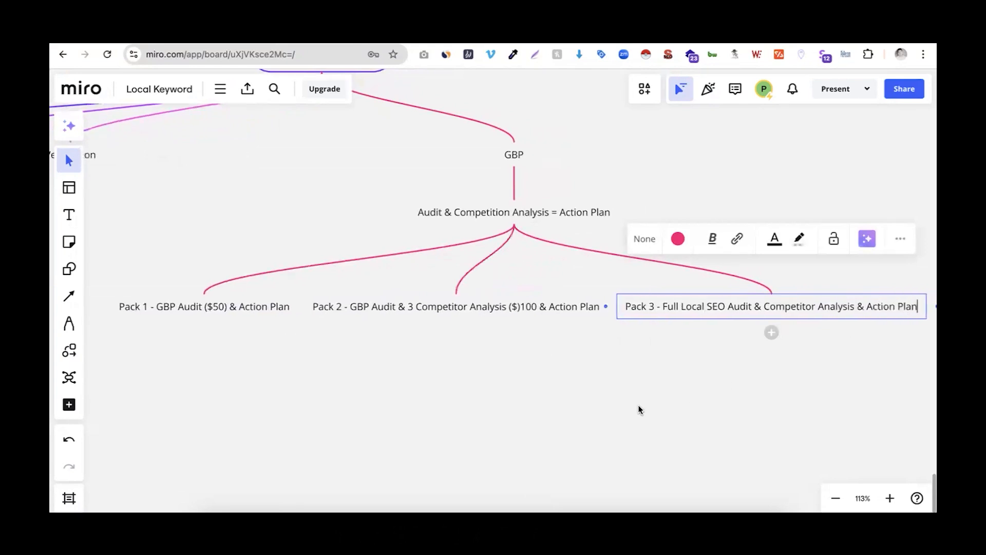
pyautogui.click(638, 406)
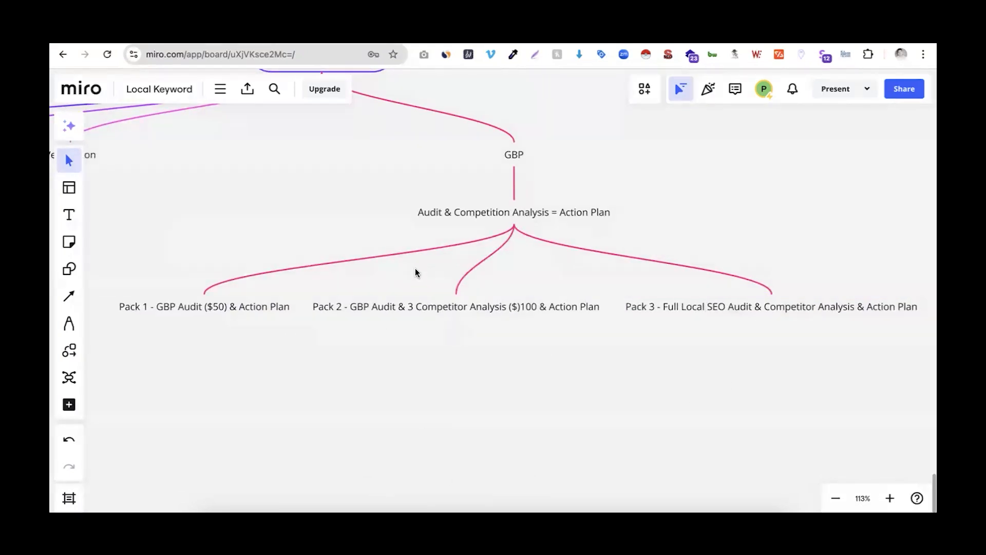